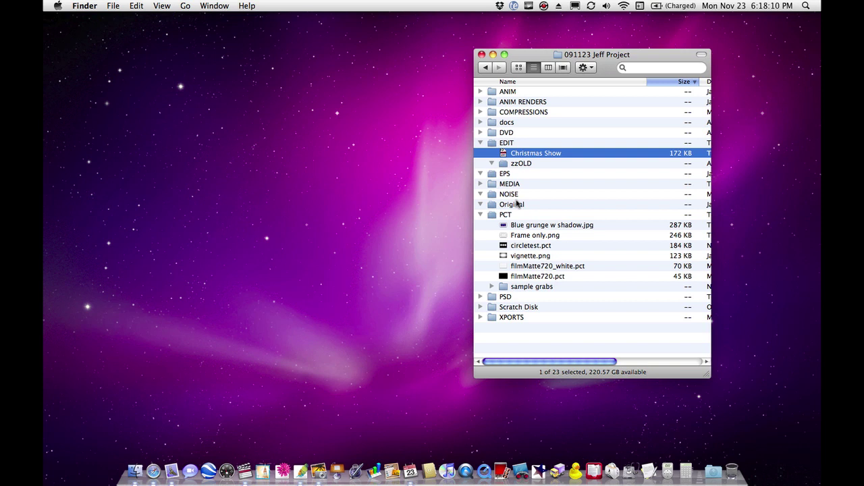
- Open the Christmas Show project from the EDIT folder in Final Cut Pro and return to the project folder window
double_click(503, 153)
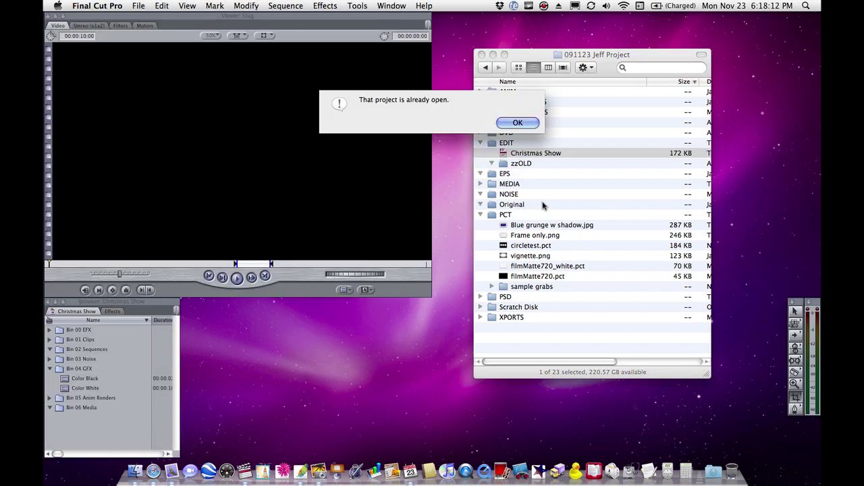
click(517, 122)
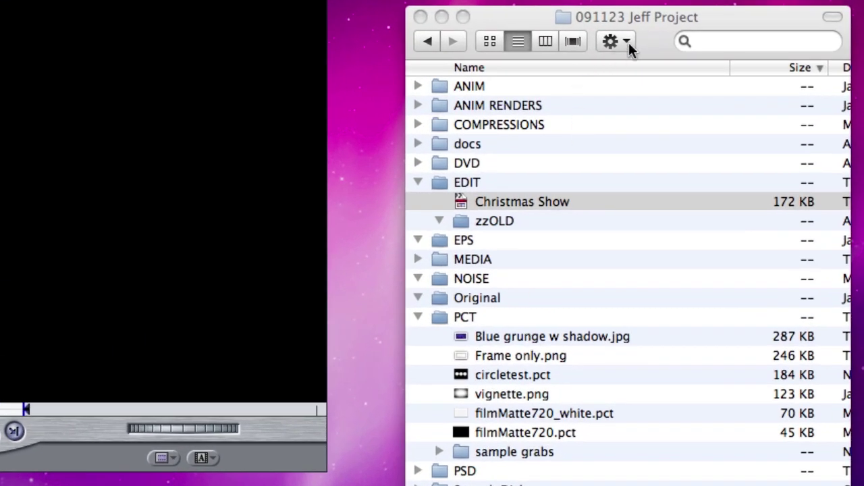
click(647, 55)
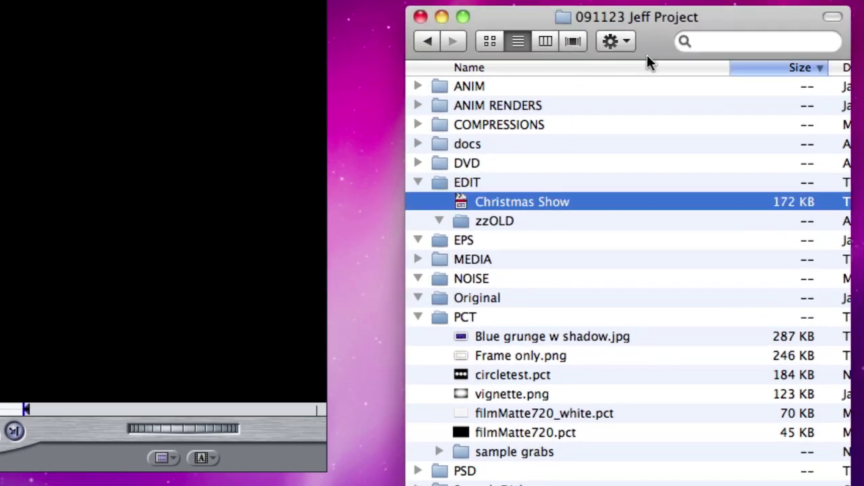
- Import Blue grunge w shadow.jpg and Frame only.png from the PCT folder into Final Cut Pro's Bin 04 GFX
click(514, 339)
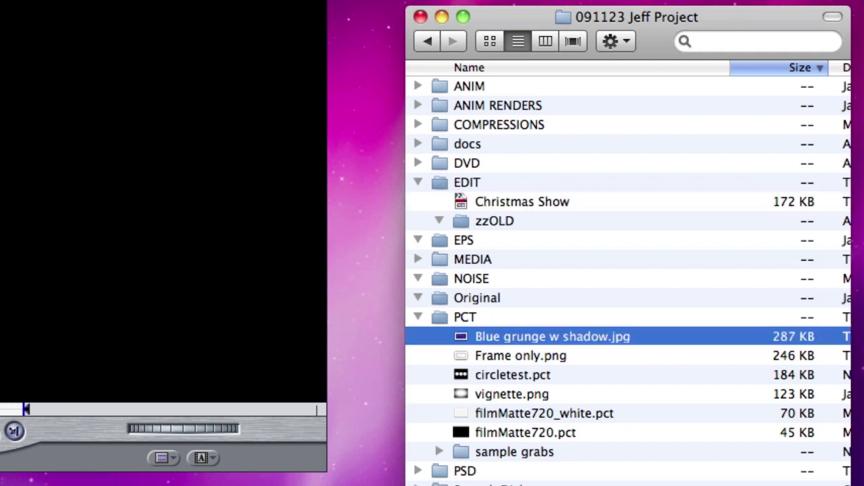
shift+click(514, 358)
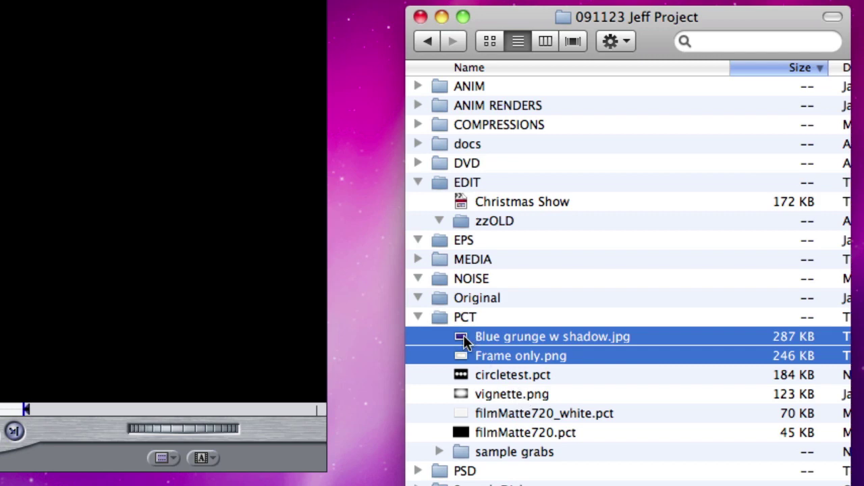
drag(463, 335, 117, 265)
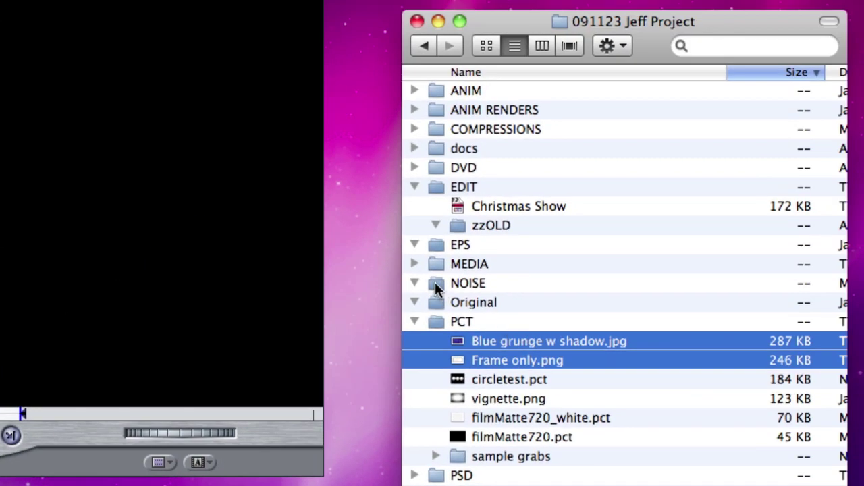
- Import sample key+alpha.mov, Drawing clip.mov and sample key.mov from the MEDIA folder into Final Cut Pro's Bin 06 Media
click(416, 264)
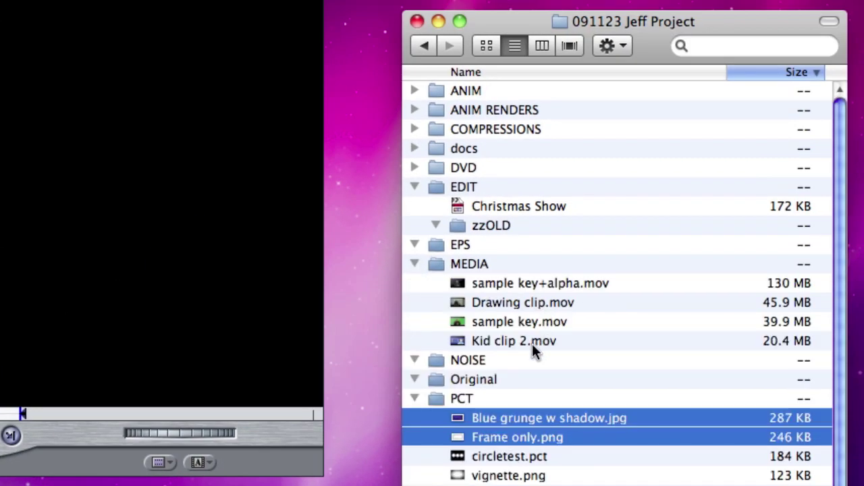
click(506, 340)
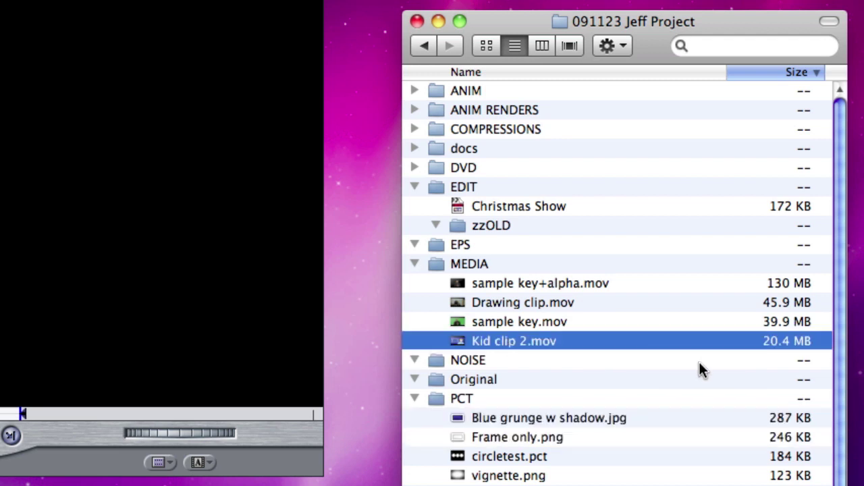
click(525, 324)
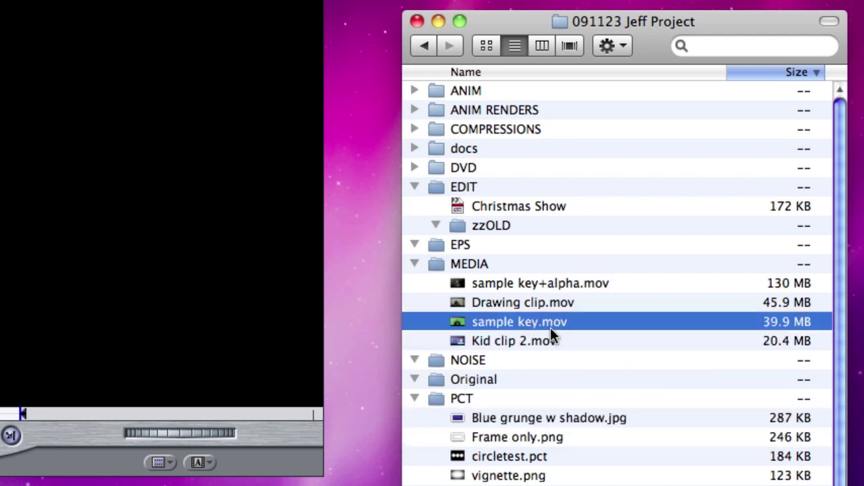
shift+click(506, 304)
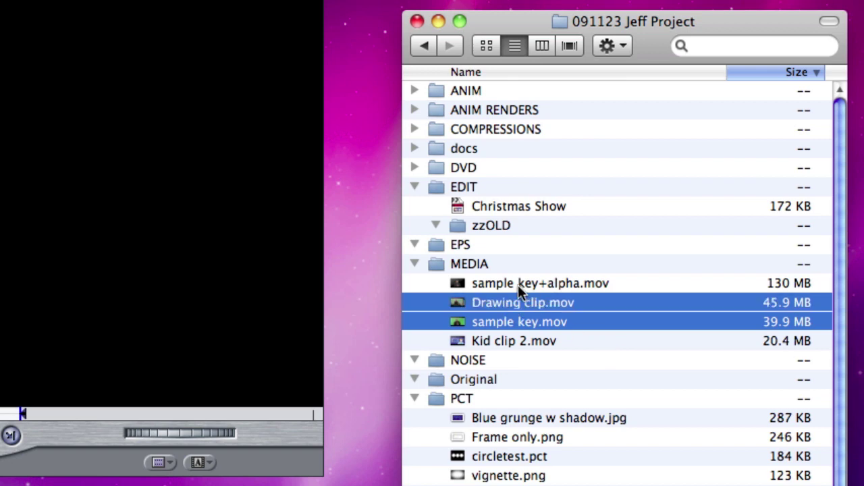
shift+click(518, 285)
drag(453, 304, 0, 485)
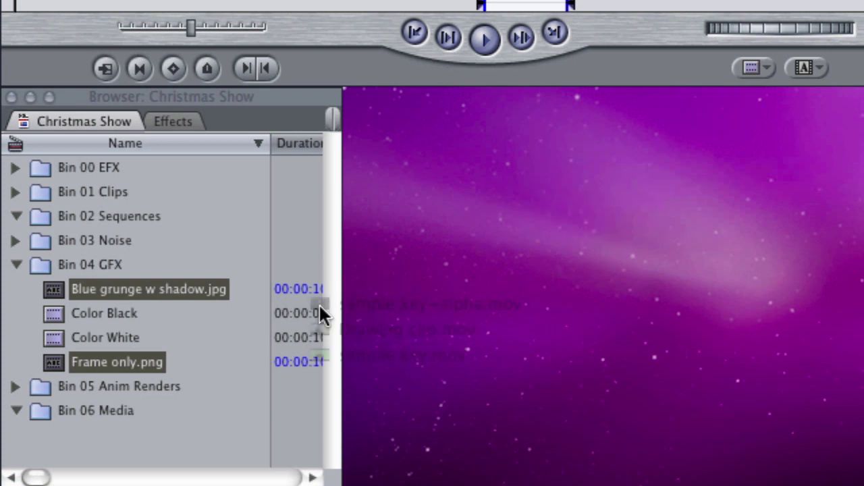
drag(320, 307, 118, 416)
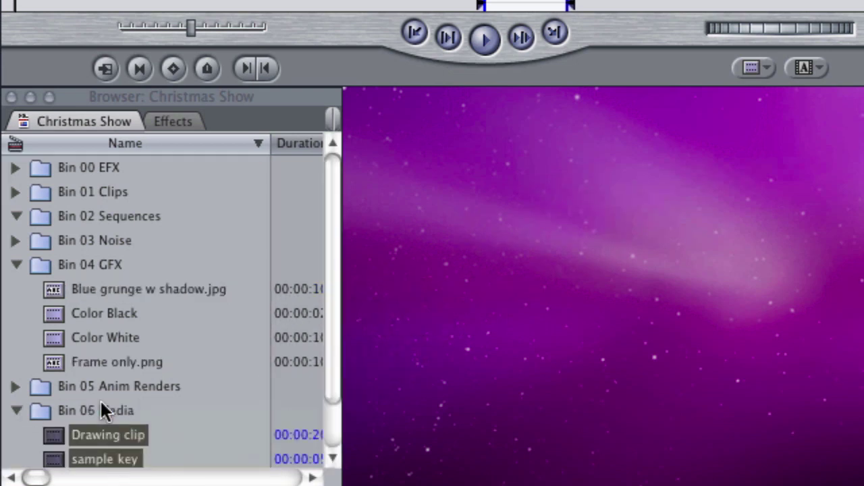
scroll(298, 373, down, 1)
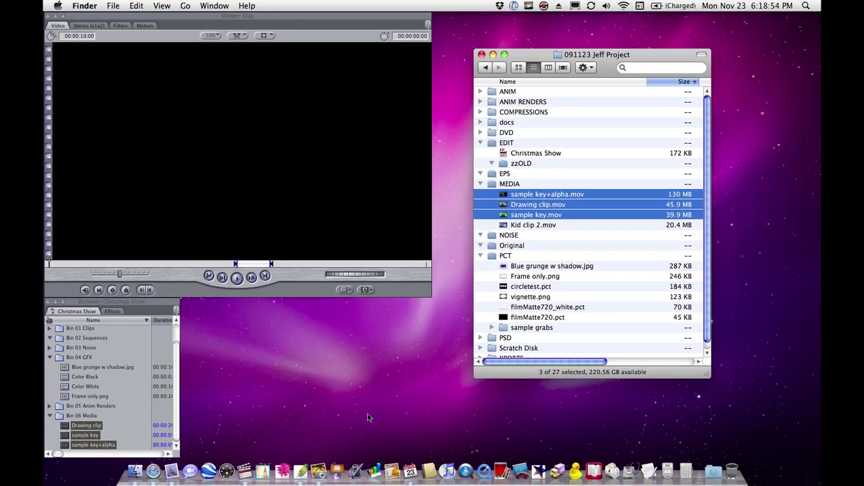
- Switch to Photoshop and add a new layer filled with black beneath the window-frame layer in Frame only.psd
click(301, 471)
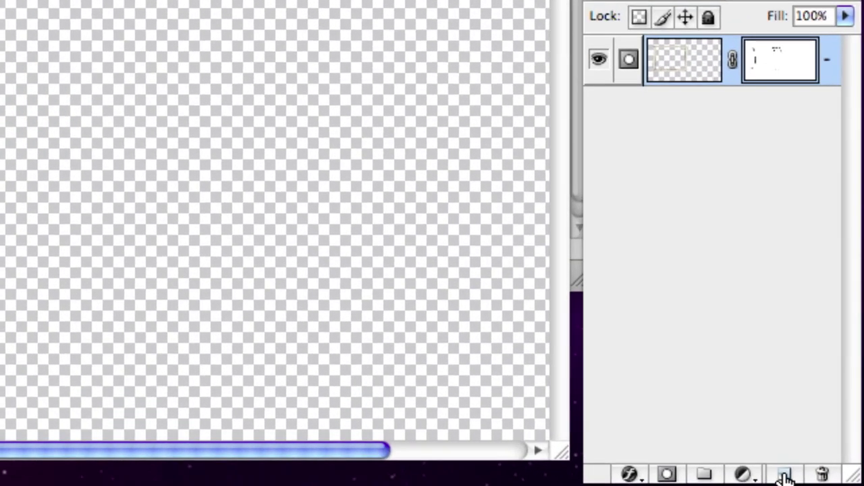
click(789, 452)
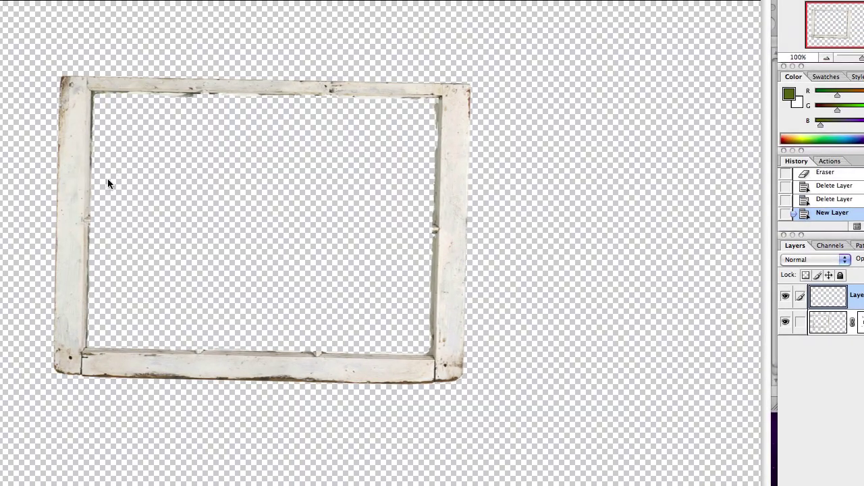
click(789, 94)
click(480, 199)
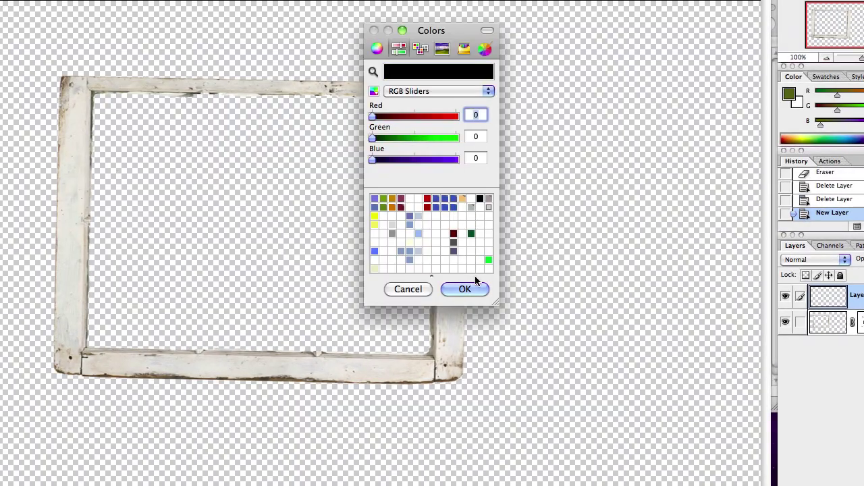
click(466, 289)
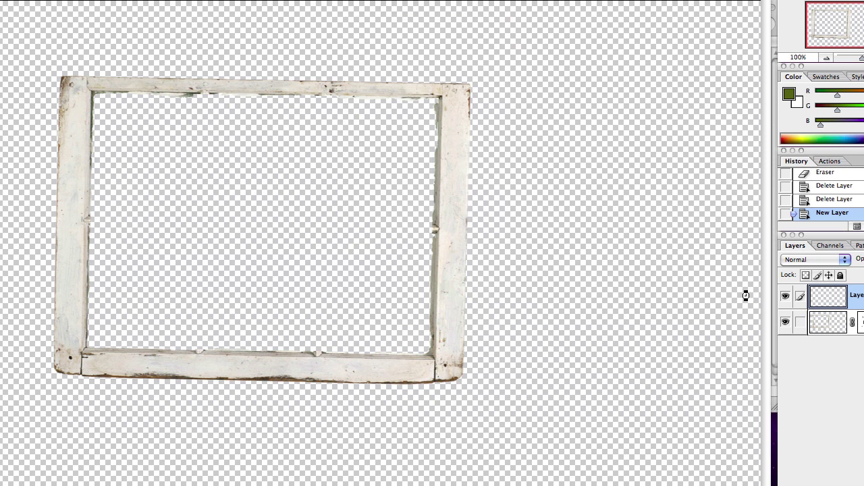
key(alt+BackSpace)
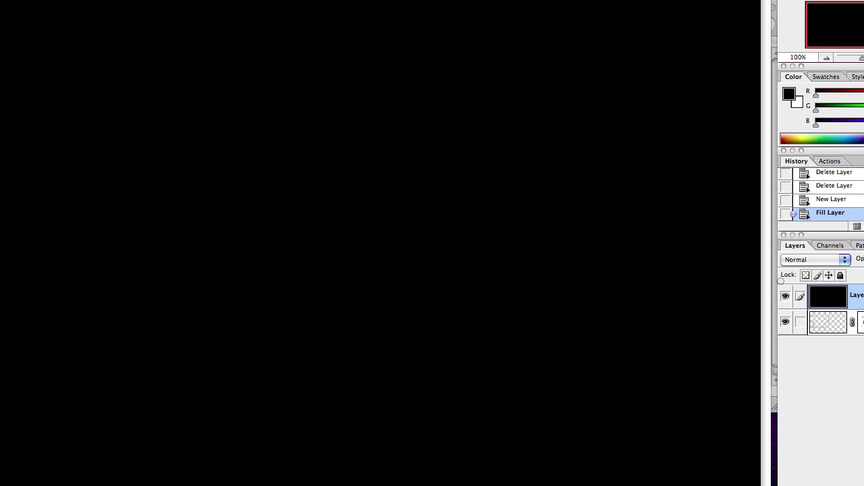
drag(829, 298, 831, 331)
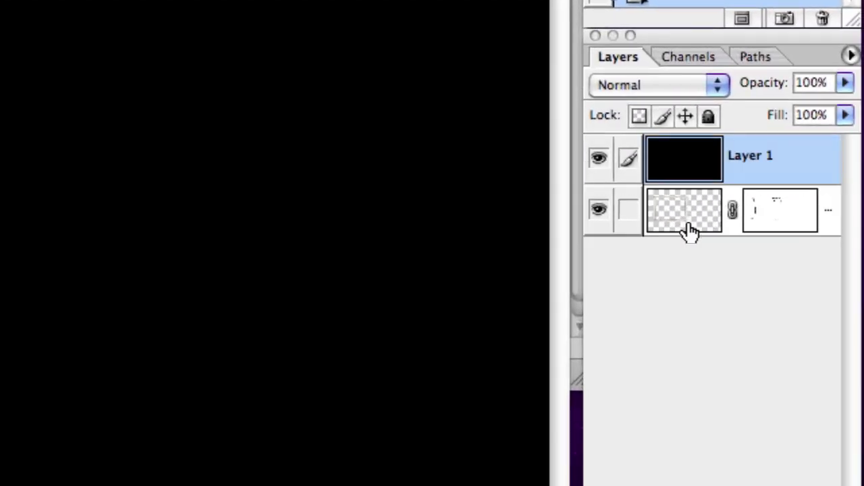
drag(689, 231, 689, 234)
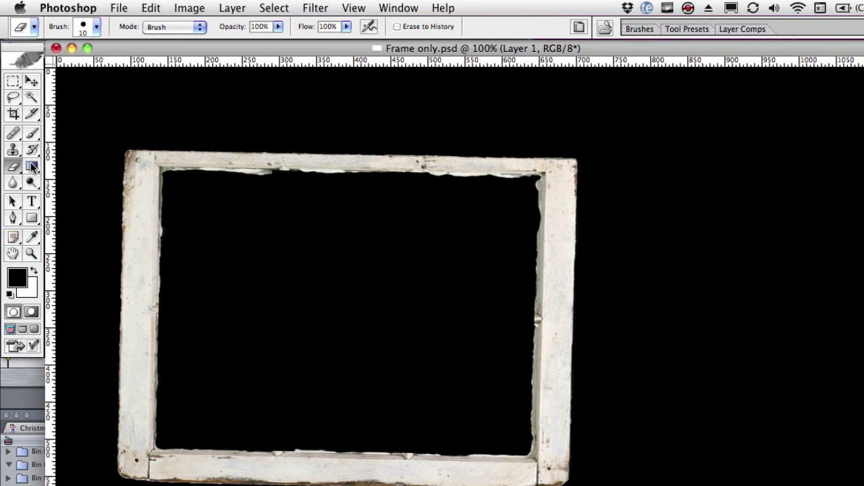
- Lasso an area of the black layer along the middle of the wooden frame and clear everything outside it
click(13, 97)
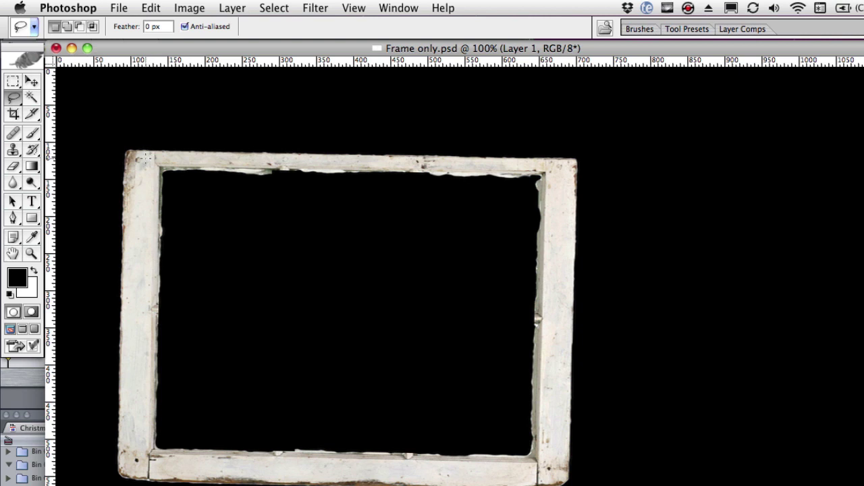
mouse_move(144, 158)
mouse_down()
mouse_move(556, 166)
mouse_move(575, 361)
mouse_move(541, 437)
mouse_move(534, 466)
mouse_move(542, 468)
mouse_move(138, 460)
mouse_up()
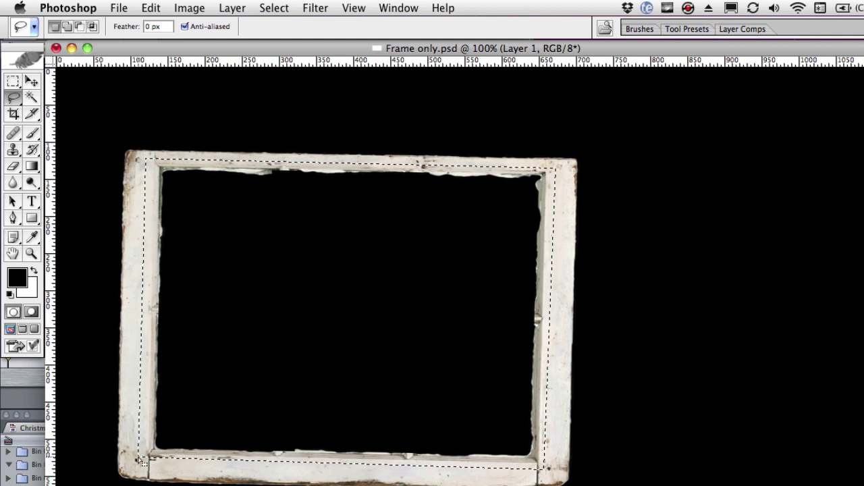
click(273, 7)
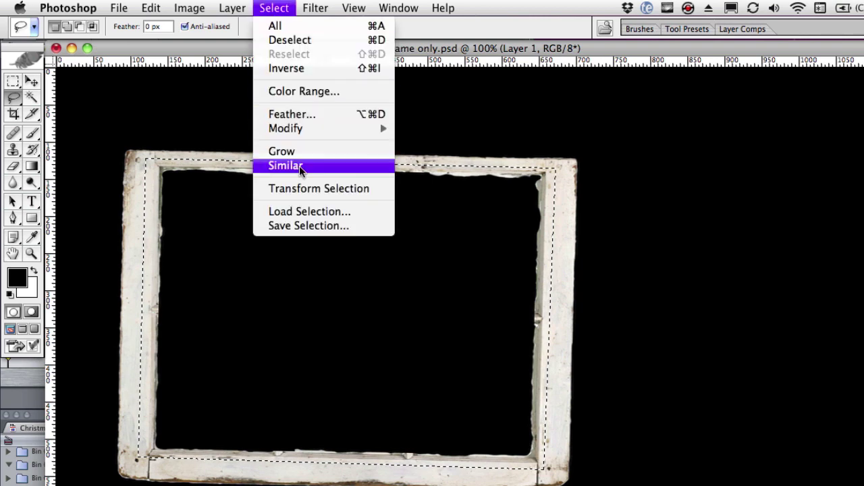
click(306, 69)
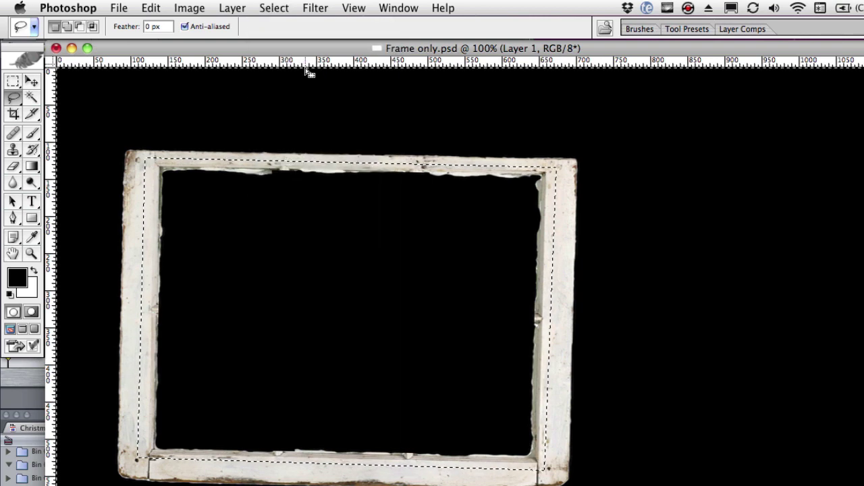
key(Delete)
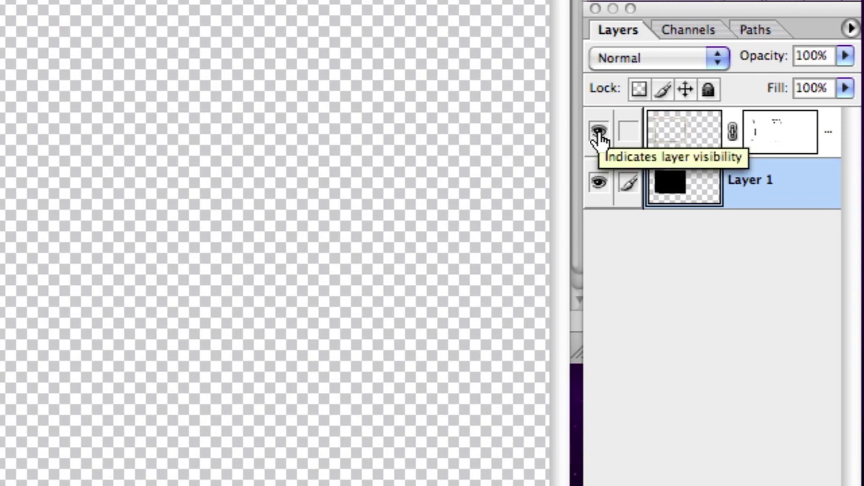
click(599, 131)
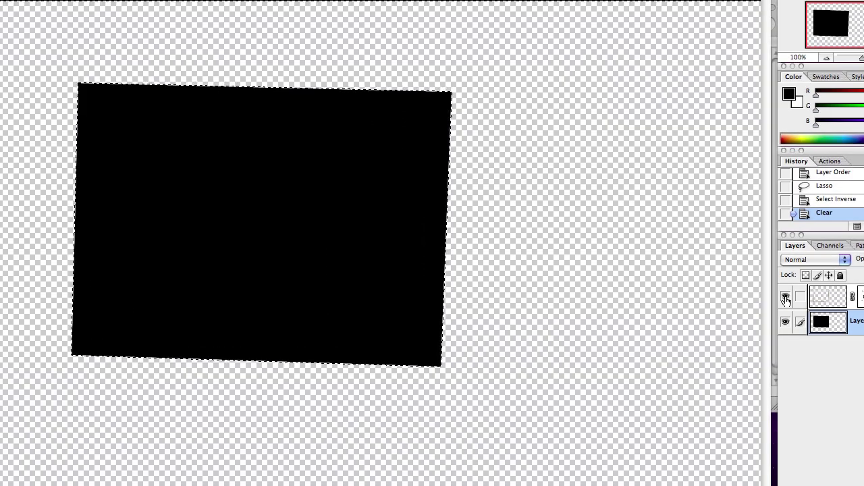
click(786, 301)
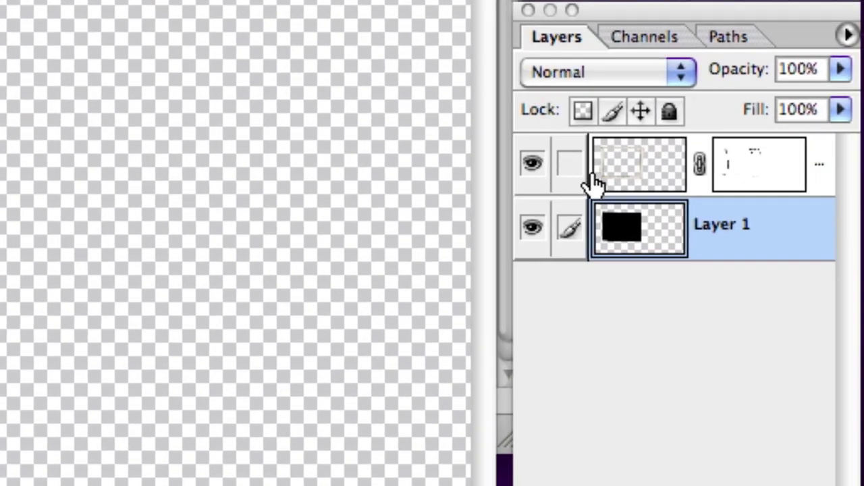
- Load the frame layer's outline as a selection, delete that area from the black Layer 1, and deselect
super+click(635, 177)
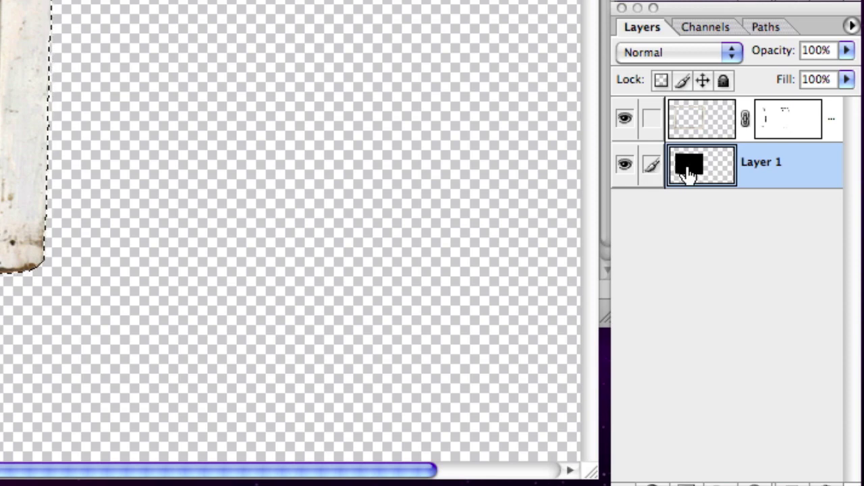
super+click(684, 167)
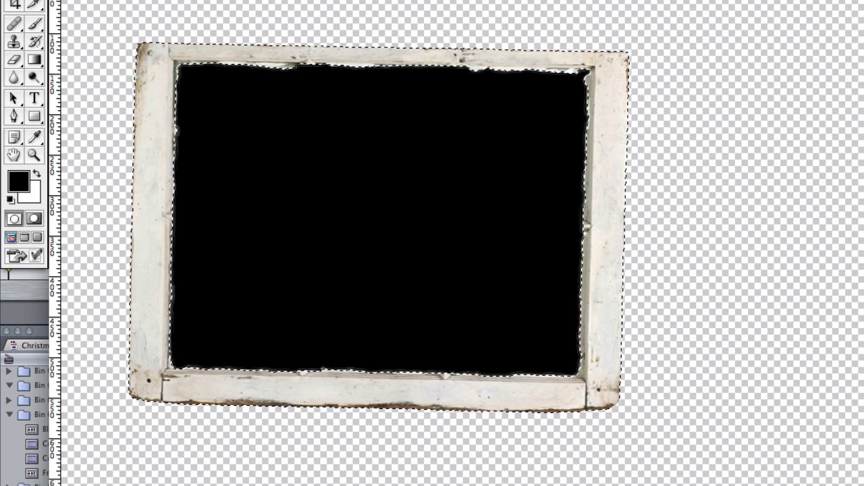
key(Delete)
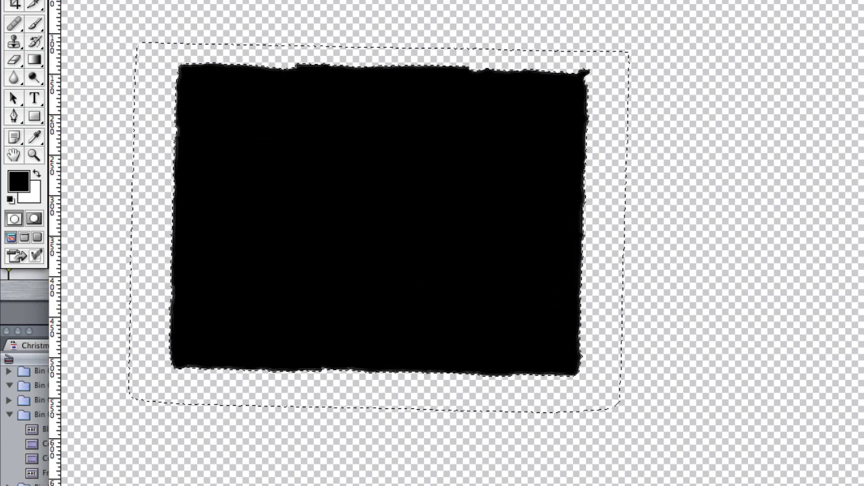
key(super+d)
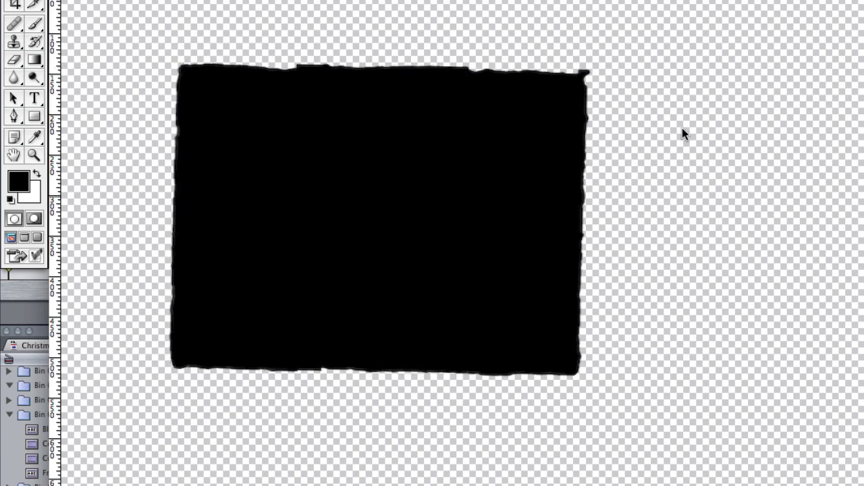
- Begin saving the black matte under a new name, frame hole, in the 091123 Jeff Project's PCT folder
key(super+shift+s)
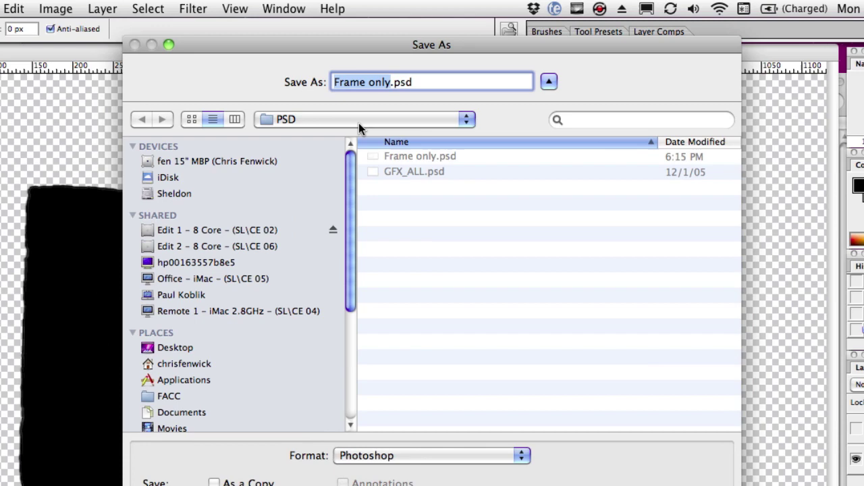
click(359, 122)
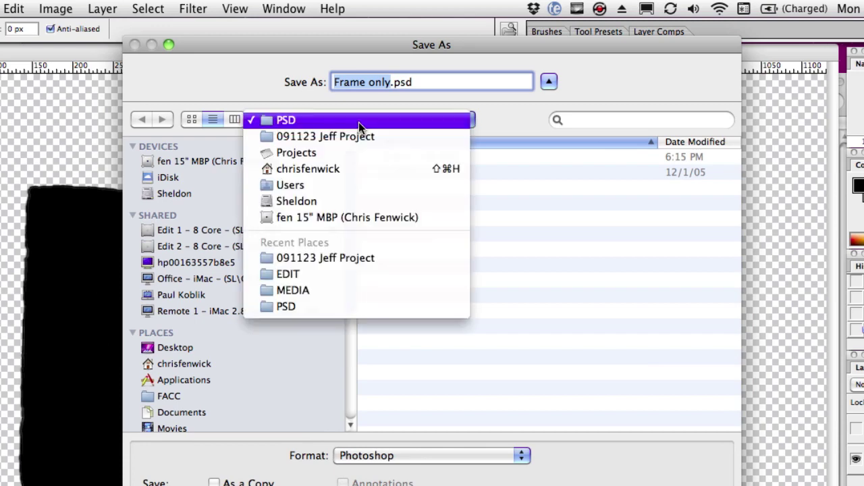
click(358, 136)
double_click(395, 311)
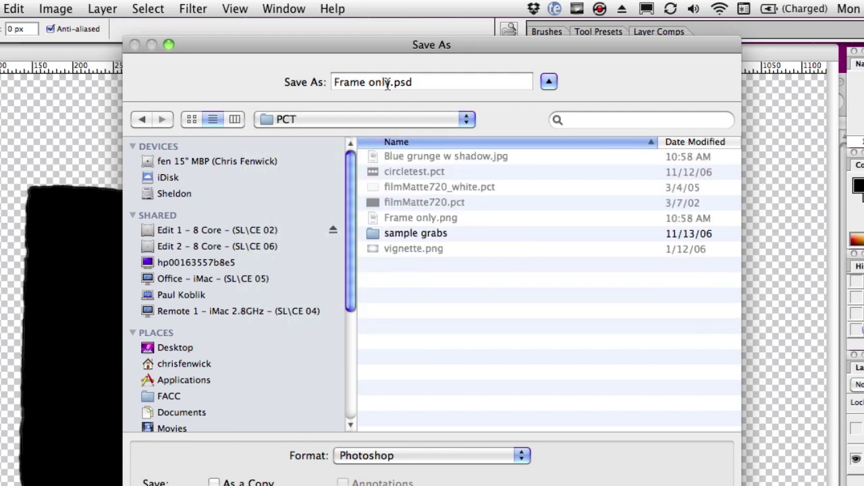
drag(389, 82, 264, 62)
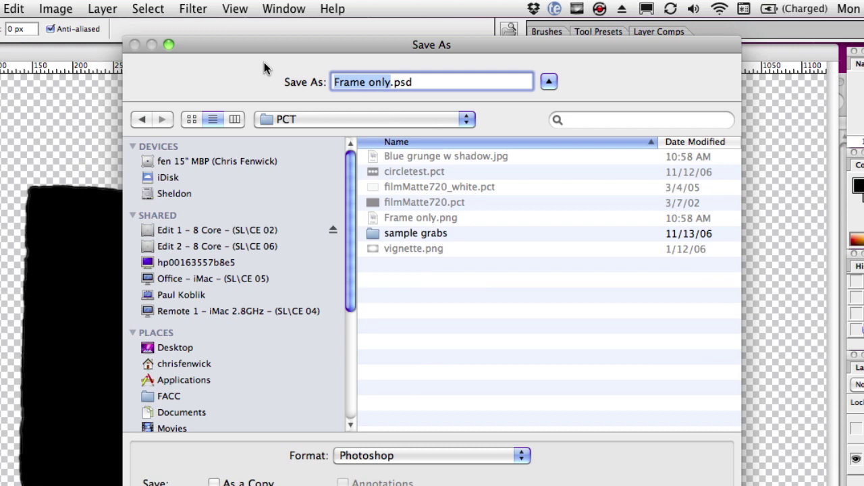
text(frame h)
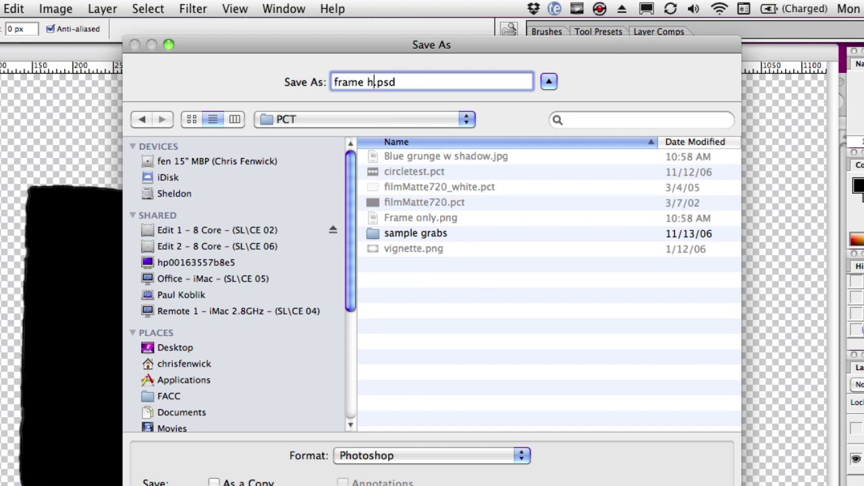
text(ole)
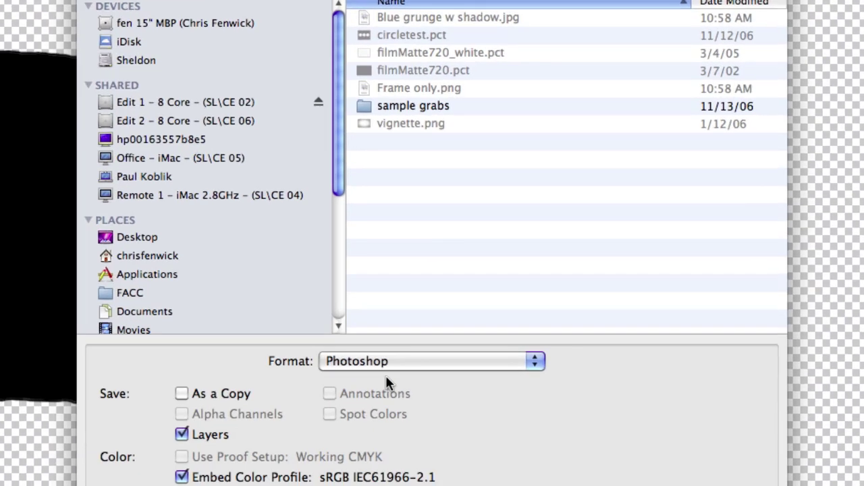
- Set the file format to PNG and save the matte with no interlacing
click(399, 455)
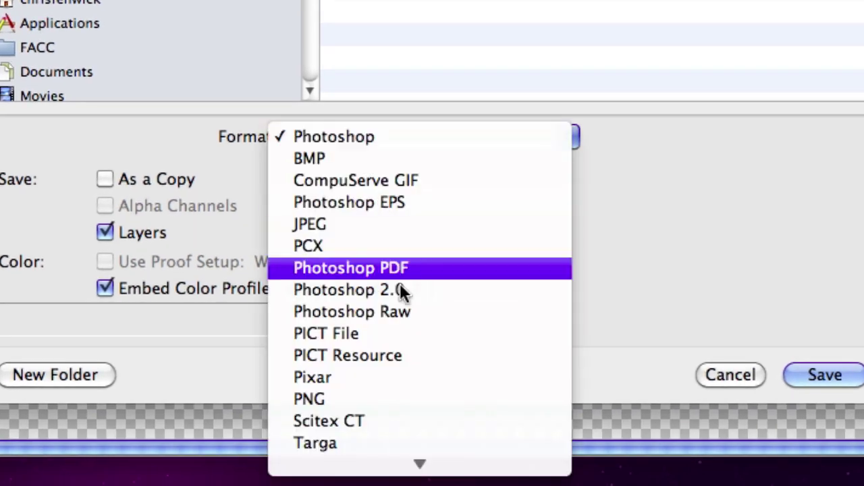
click(405, 399)
click(827, 377)
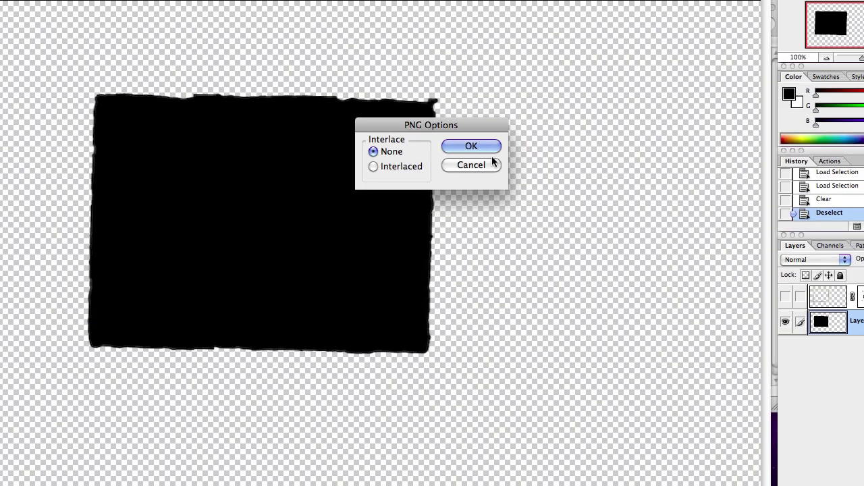
key(super+Tab)
key(super+shift+Tab)
click(480, 150)
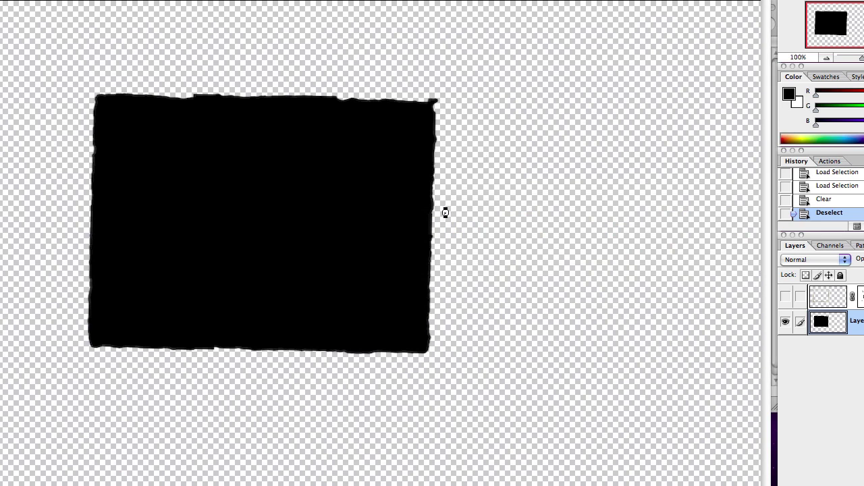
- Switch to the Finder and import frame hole.png from the PCT folder into Final Cut Pro's Bin 04 GFX
key(super+Tab)
key(super+Tab)
key(super+shift+Tab)
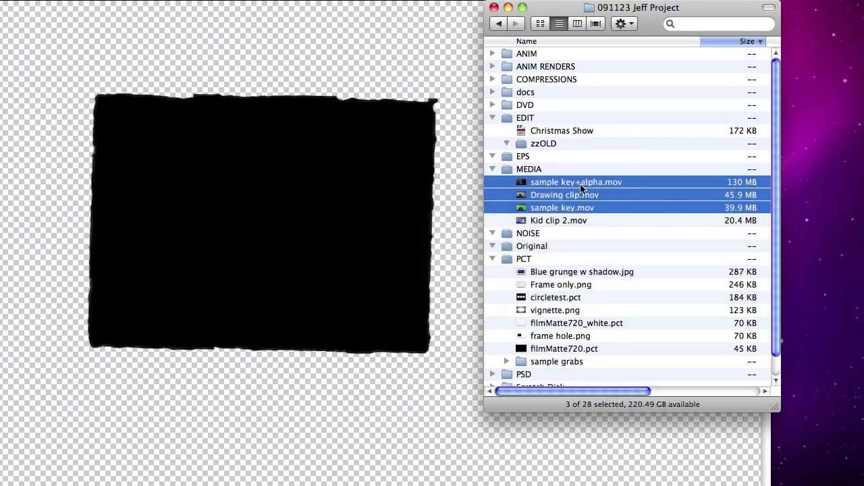
key(super+Tab)
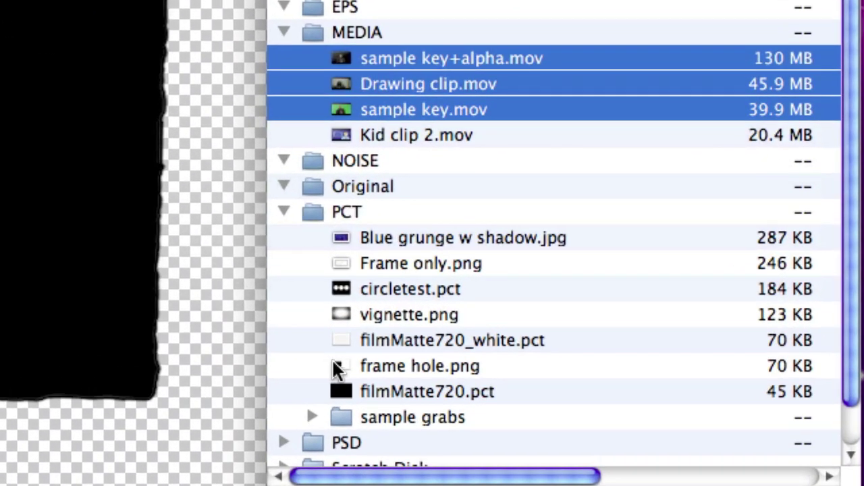
click(521, 336)
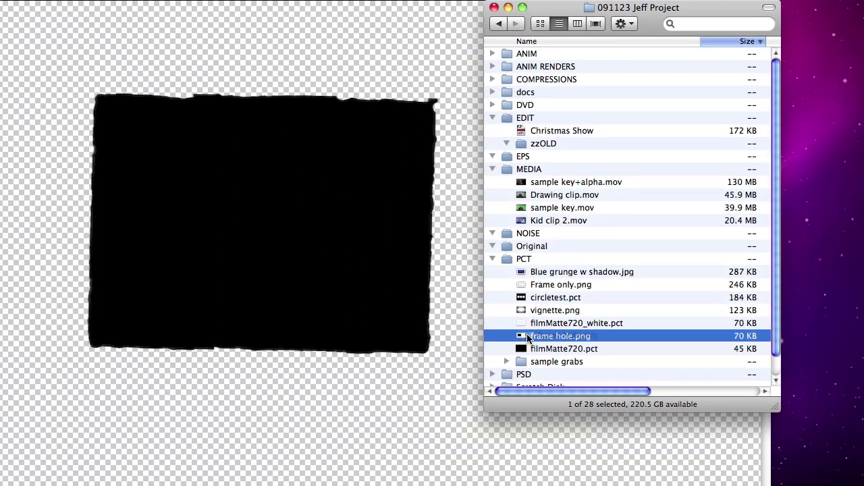
key(super+Tab)
key(super+Tab)
drag(528, 338, 1, 387)
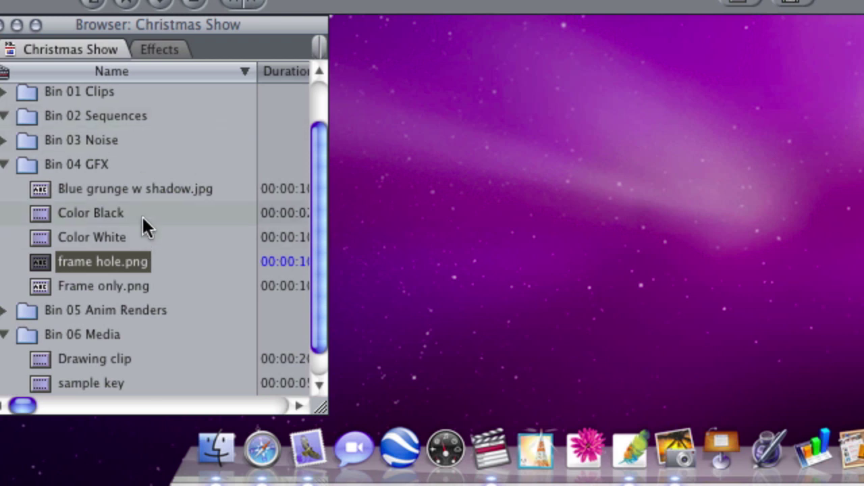
- Create a sequence named Travel Matte in Bin 02 Sequences and open it in the timeline
scroll(140, 211, up, 1)
right_click(88, 137)
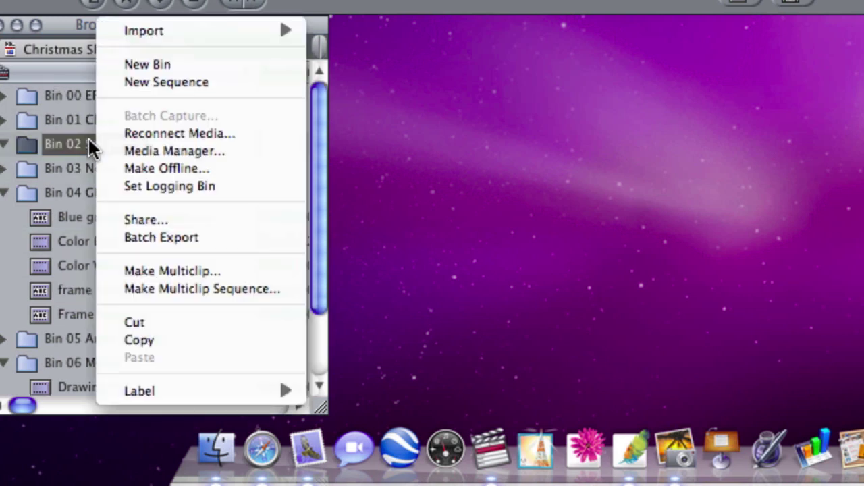
click(187, 81)
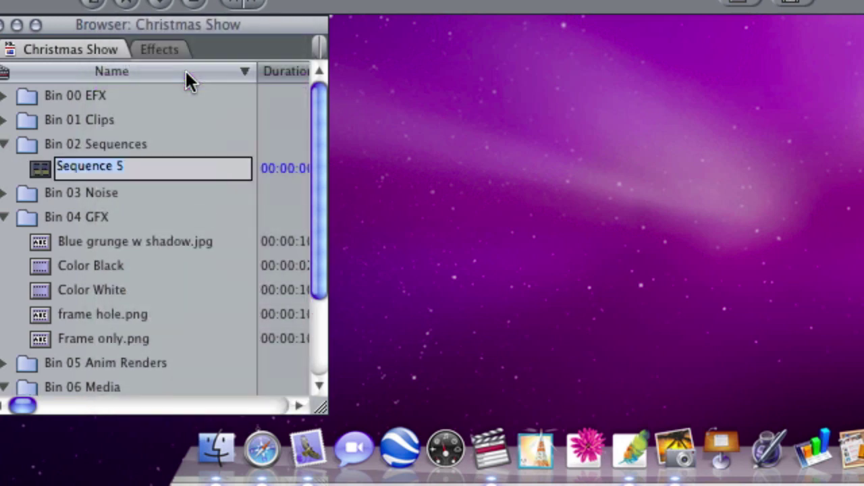
text(Trave)
text(l Matte)
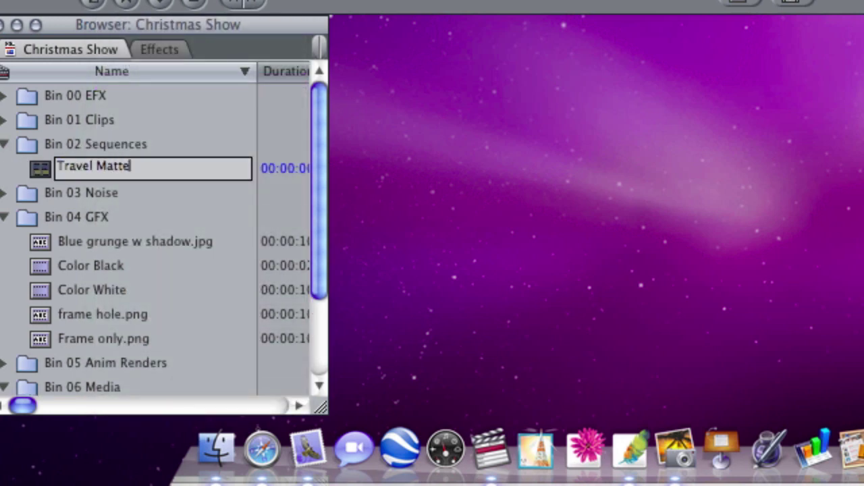
key(Return)
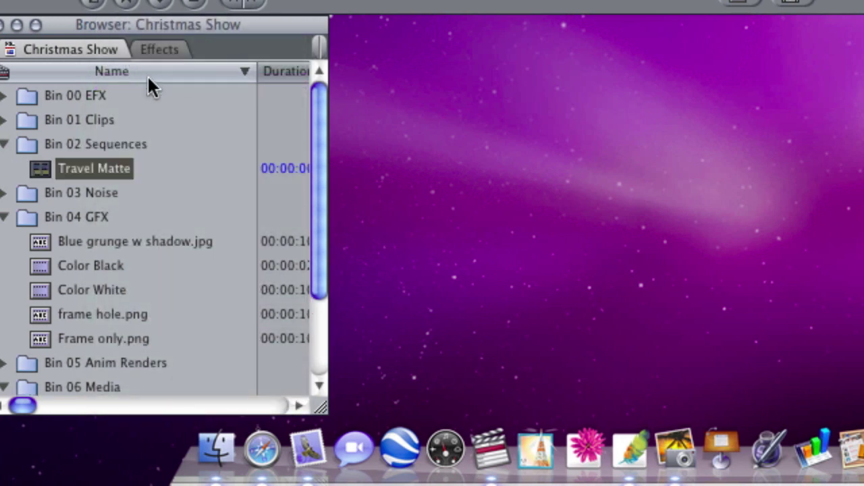
double_click(35, 167)
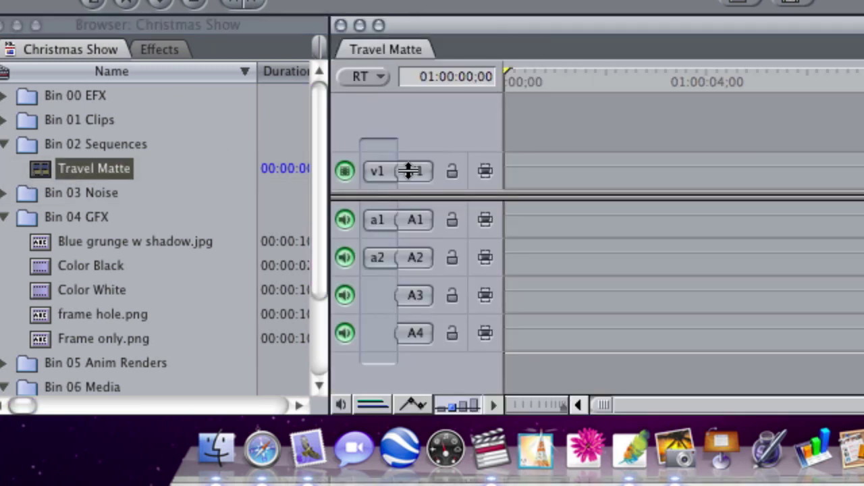
- Edit the sample key clip onto V1 at the sequence start, changing the sequence settings to match the clip
scroll(173, 242, down, 3)
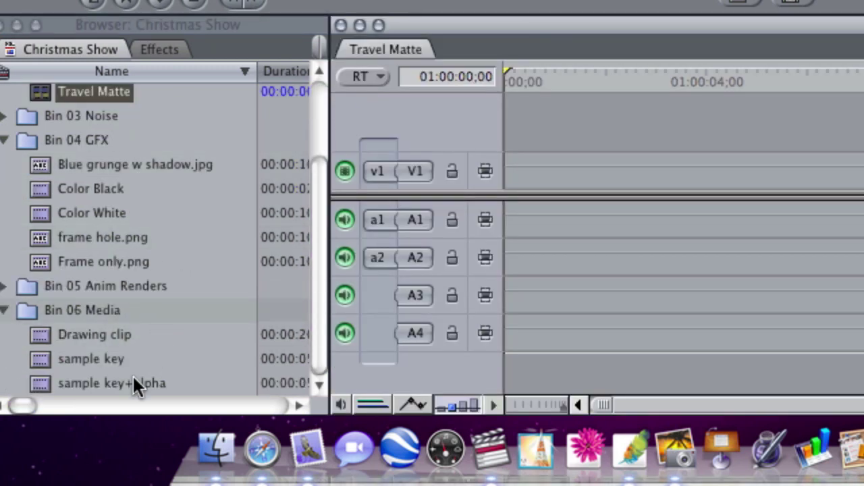
drag(42, 357, 61, 359)
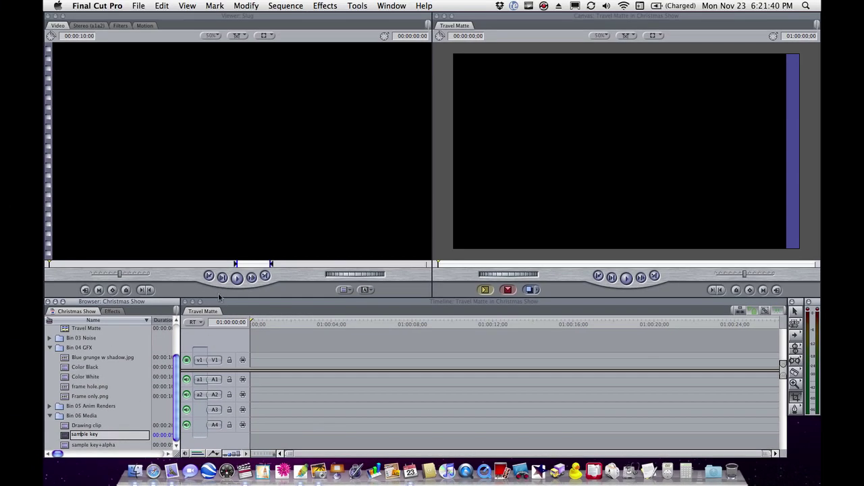
drag(219, 297, 241, 159)
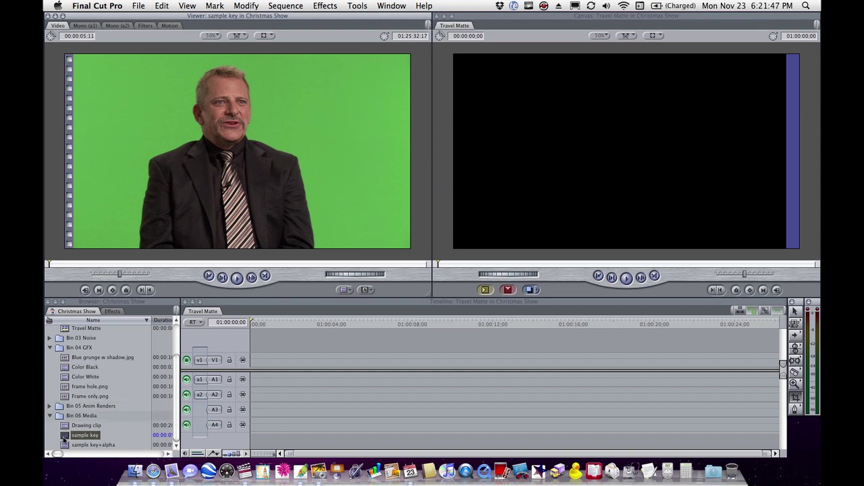
drag(66, 438, 259, 366)
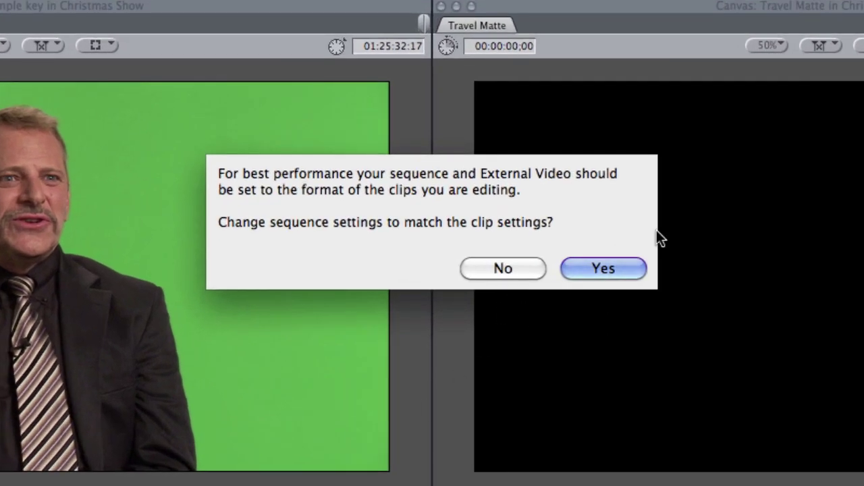
click(613, 268)
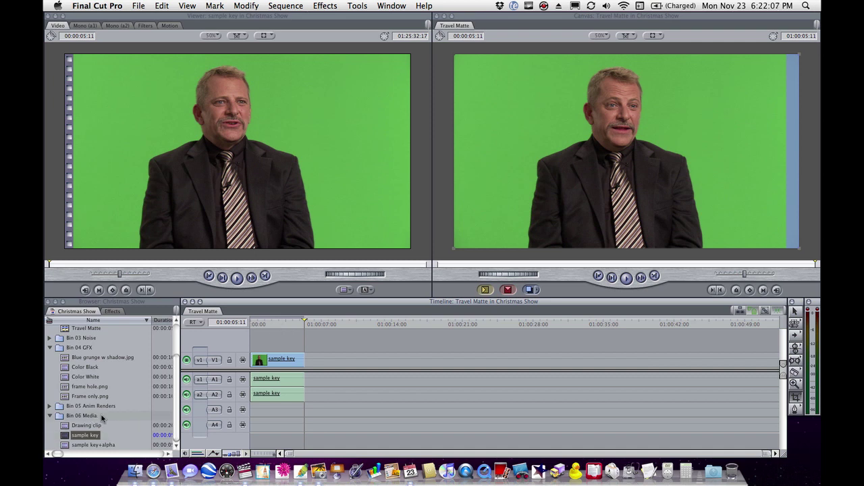
- Preview the sample key+alpha clip on V1 past the sample key clip, and undo that edit
drag(88, 444, 338, 363)
click(356, 324)
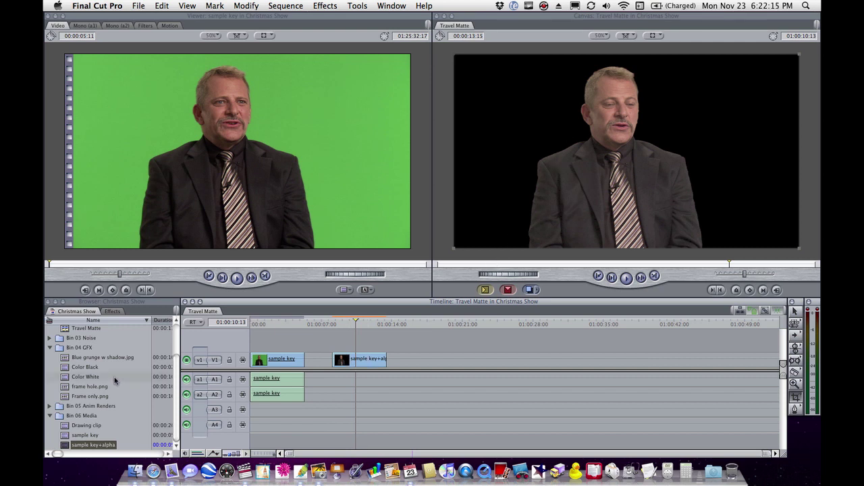
click(351, 361)
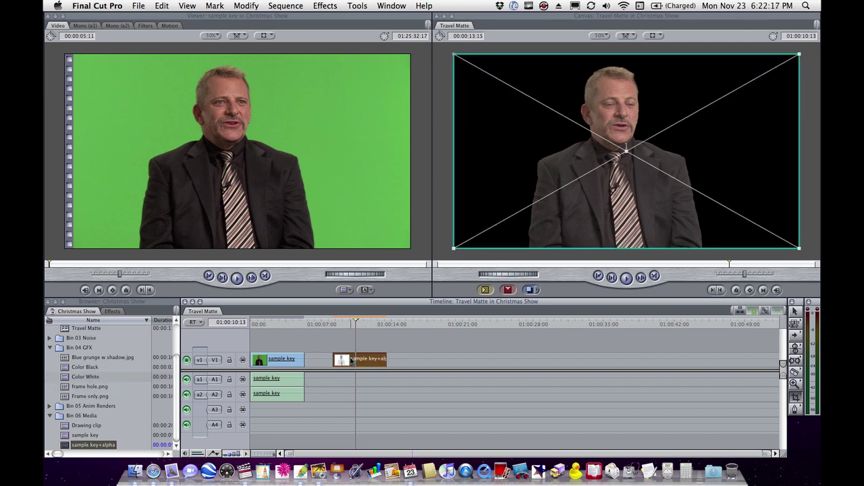
key(super+z)
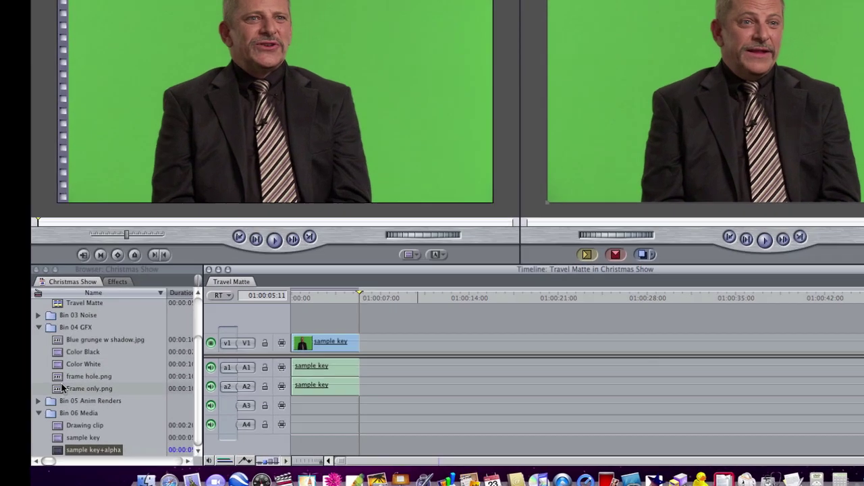
- Place Blue grunge w shadow.jpg on V1 directly after sample key and stack Frame only.png above it on V2
drag(56, 341, 374, 346)
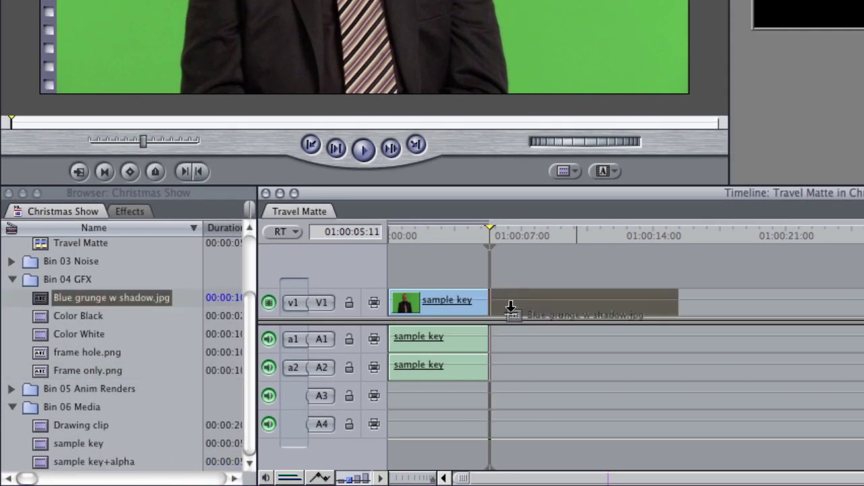
drag(511, 307, 511, 311)
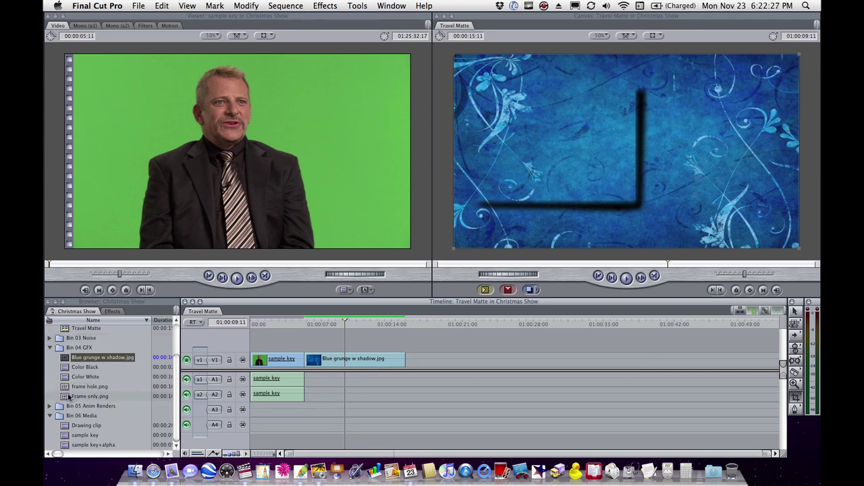
drag(71, 397, 308, 341)
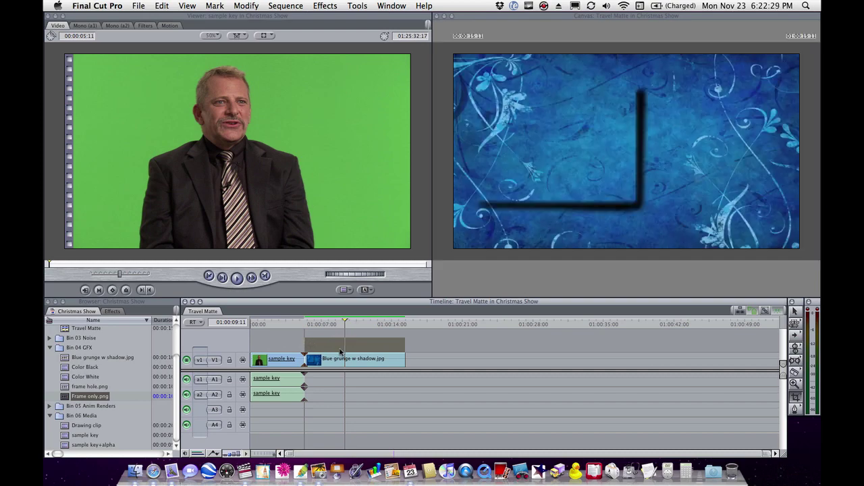
click(334, 326)
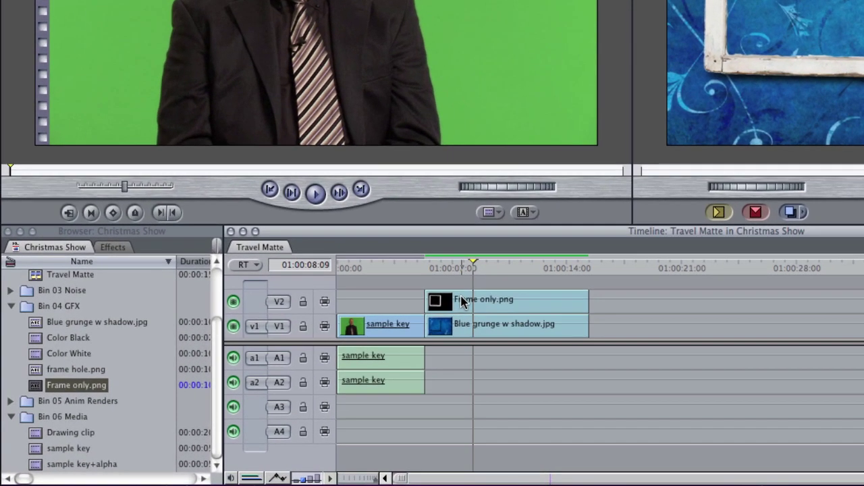
- Make more room for video tracks in the timeline and move the Frame only.png clip up to V3
click(328, 345)
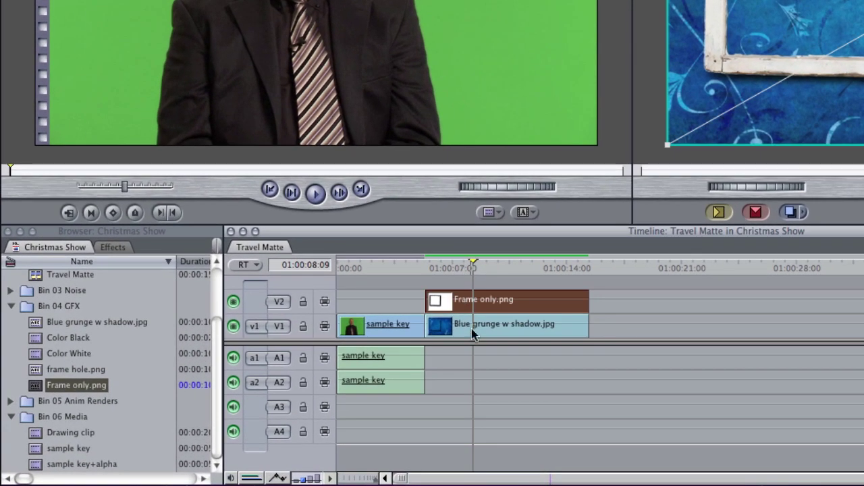
drag(483, 345, 484, 452)
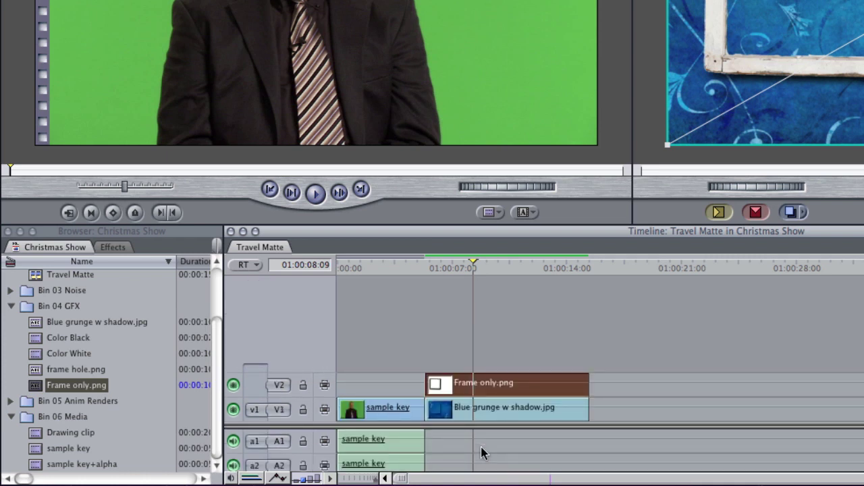
key(alt+Up)
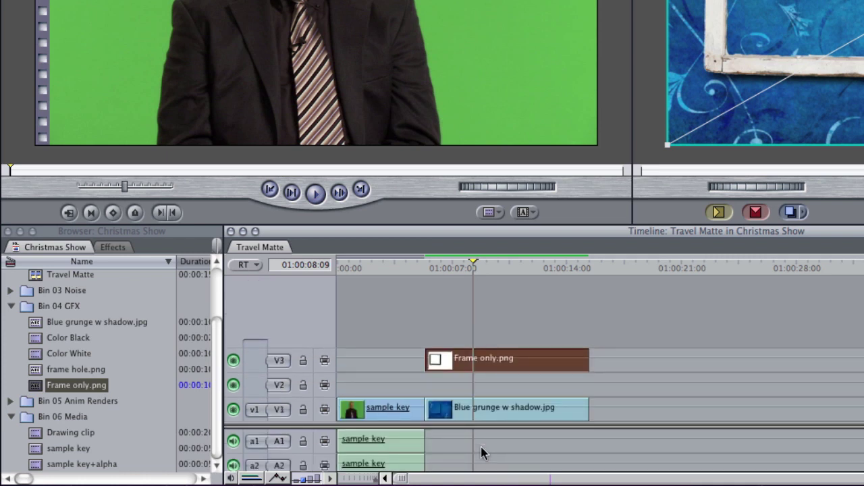
key(alt+Up)
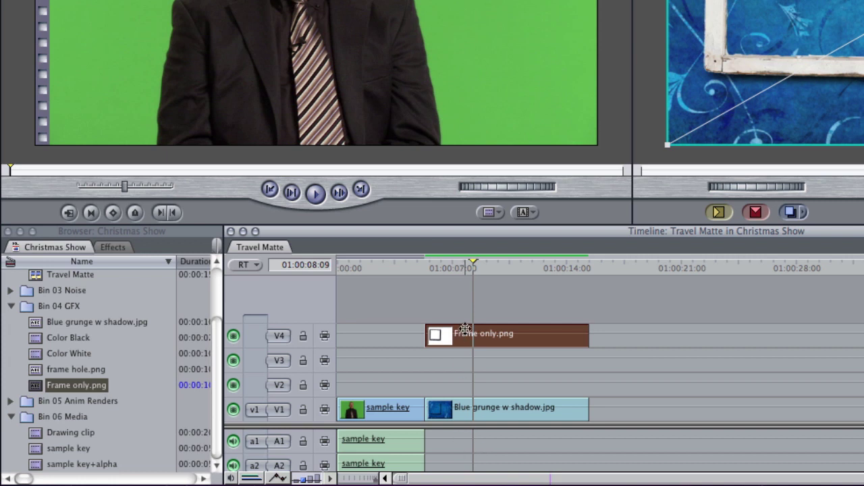
key(alt+Down)
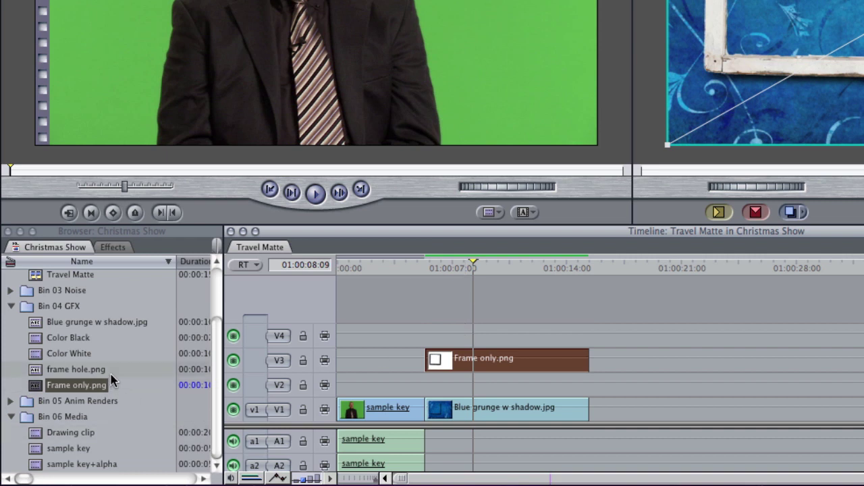
- Move Frame only.png up to V4 and place frame hole.png on V2 above the Blue grunge clip, starting at the end of sample key
key(alt+Up)
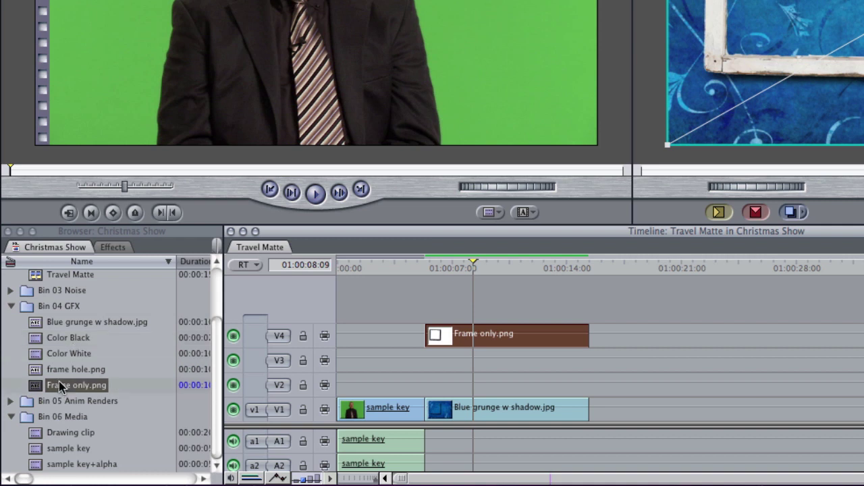
click(35, 371)
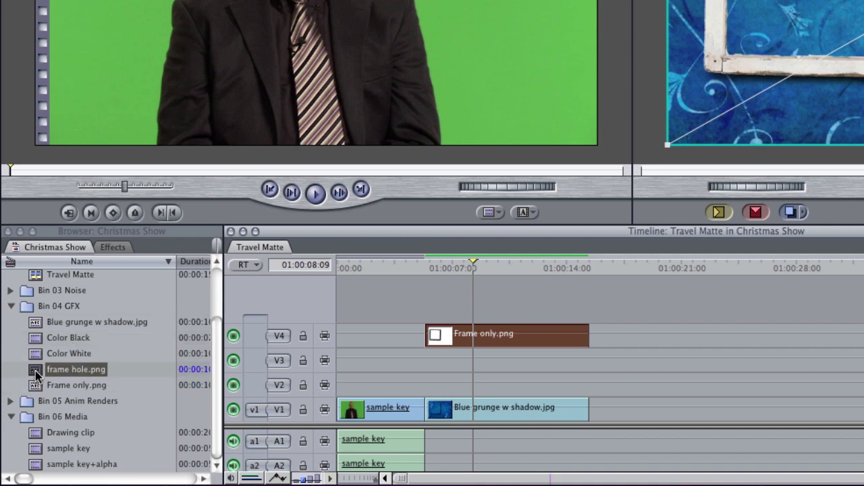
drag(35, 371, 427, 382)
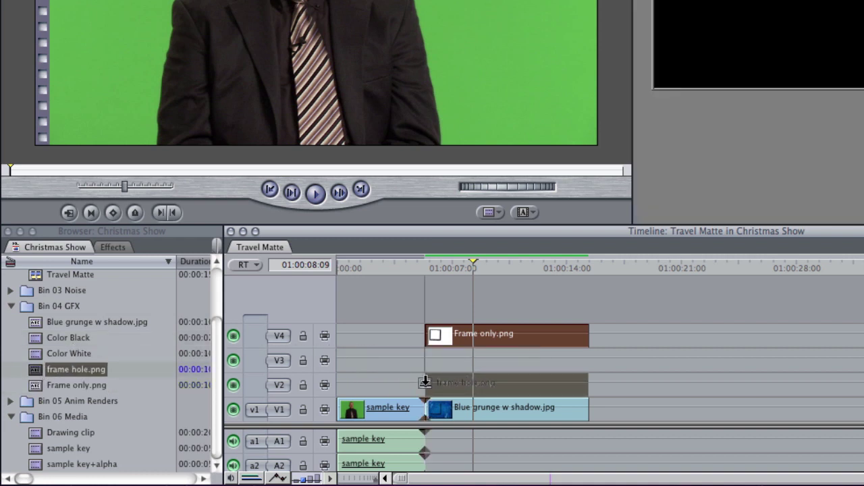
click(491, 325)
click(468, 270)
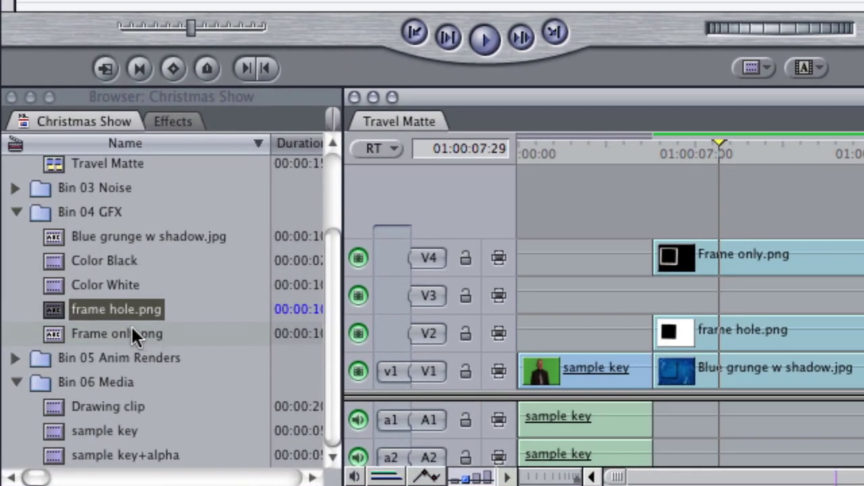
- Try placing Drawing clip on V3 between frame hole.png and Frame only.png, and delete it from the timeline
click(58, 404)
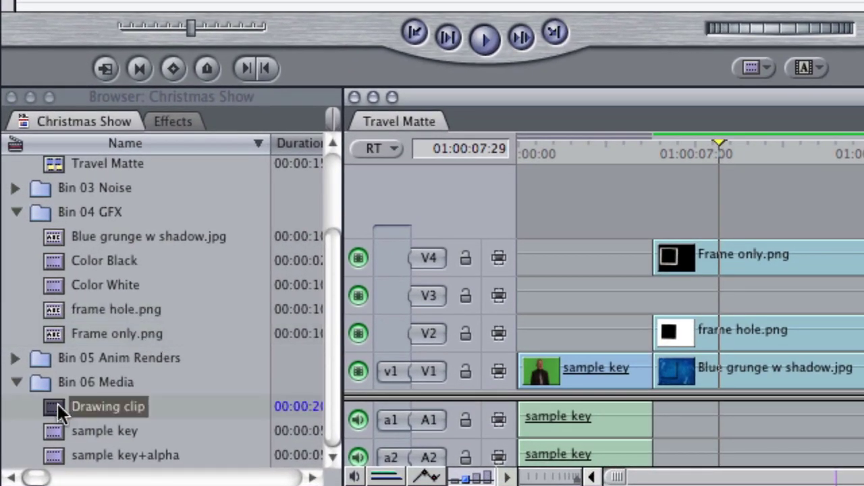
mouse_move(58, 404)
mouse_down()
mouse_move(696, 282)
mouse_move(672, 289)
mouse_up()
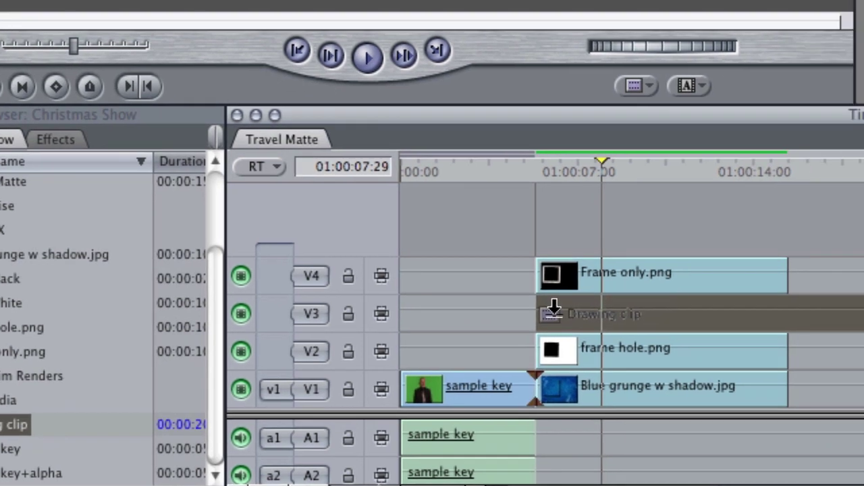
drag(554, 307, 553, 307)
drag(275, 352, 274, 354)
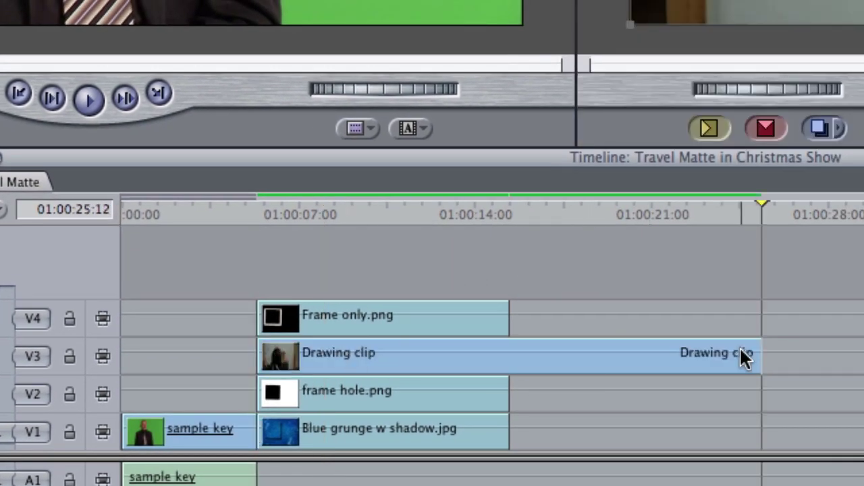
click(368, 352)
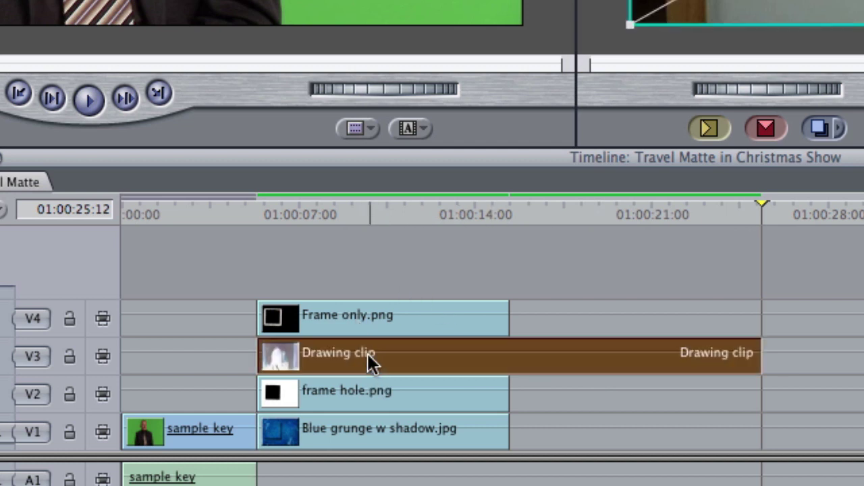
key(Delete)
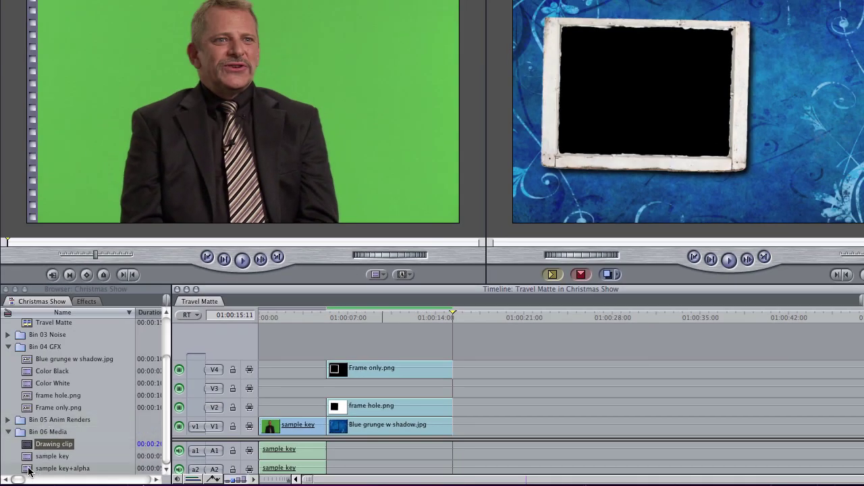
- Place sample key+alpha on V5 above Frame only.png and trim the ends of the Frame only, frame hole and Blue grunge clips to match it
drag(31, 469, 339, 350)
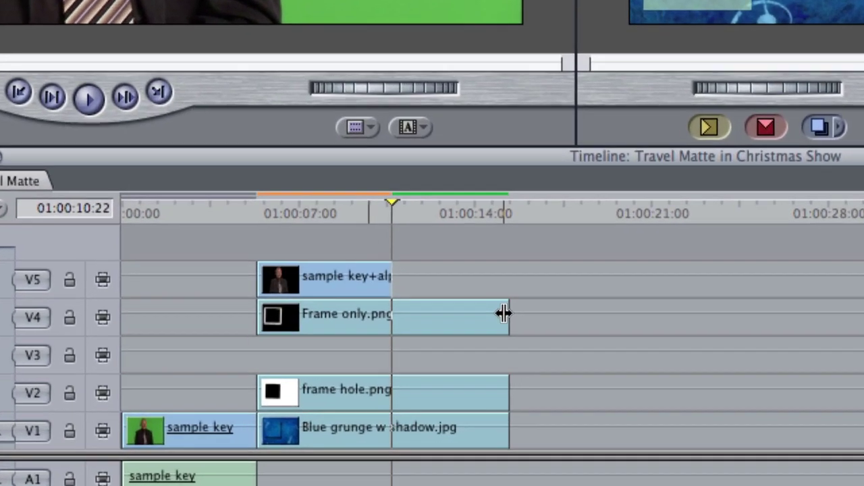
click(450, 367)
super+click(507, 398)
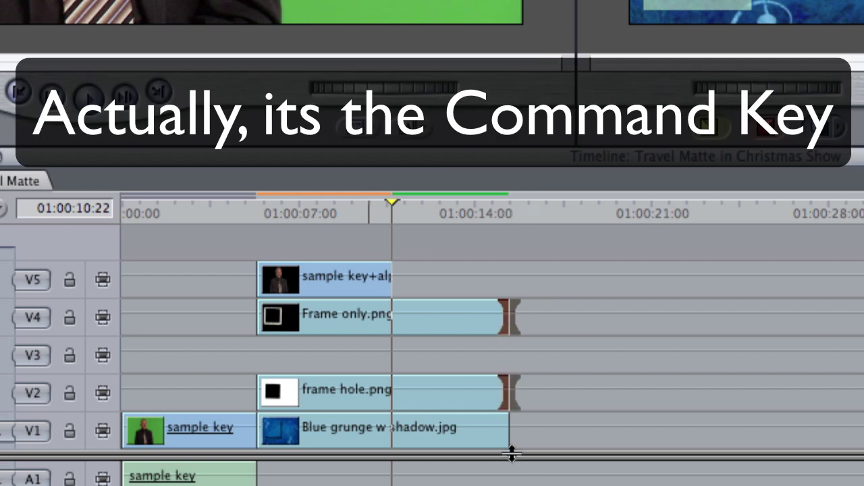
super+click(507, 437)
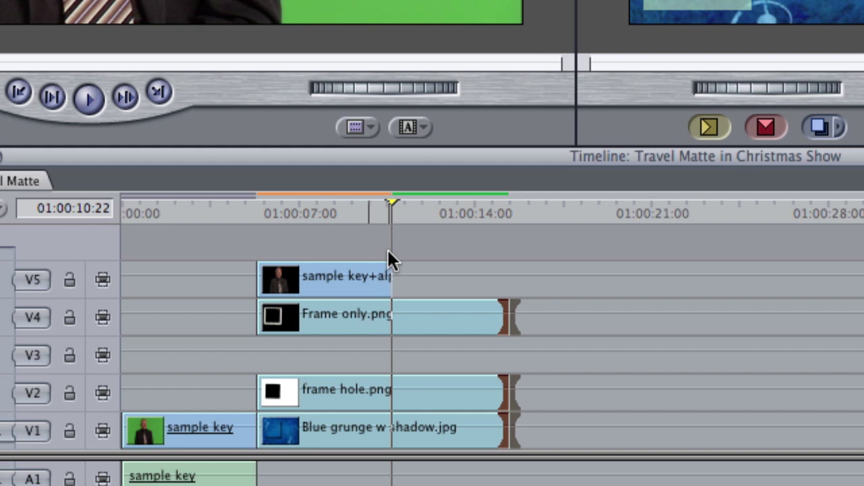
key(e)
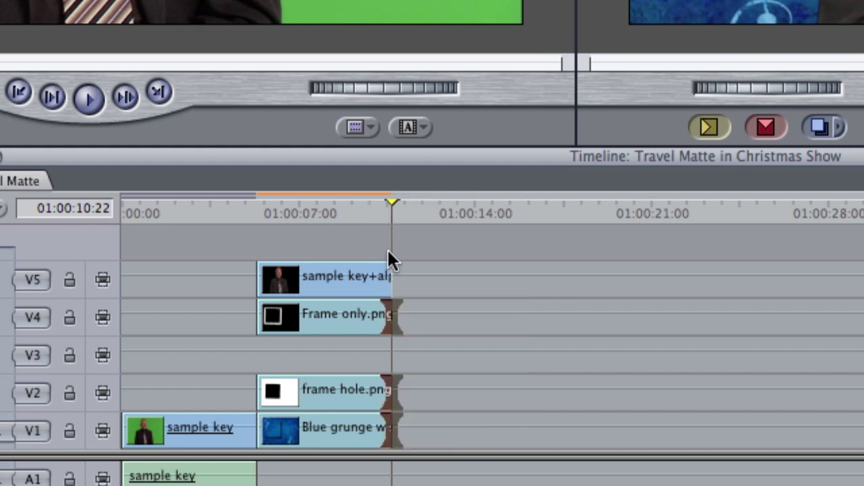
- Reposition the sample key+alpha image to the right in the Canvas so the man sits beside the window frame
click(333, 212)
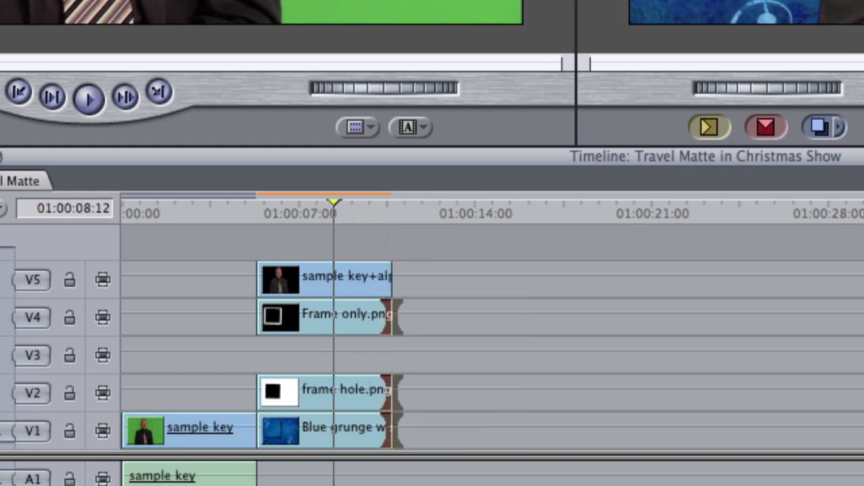
click(365, 277)
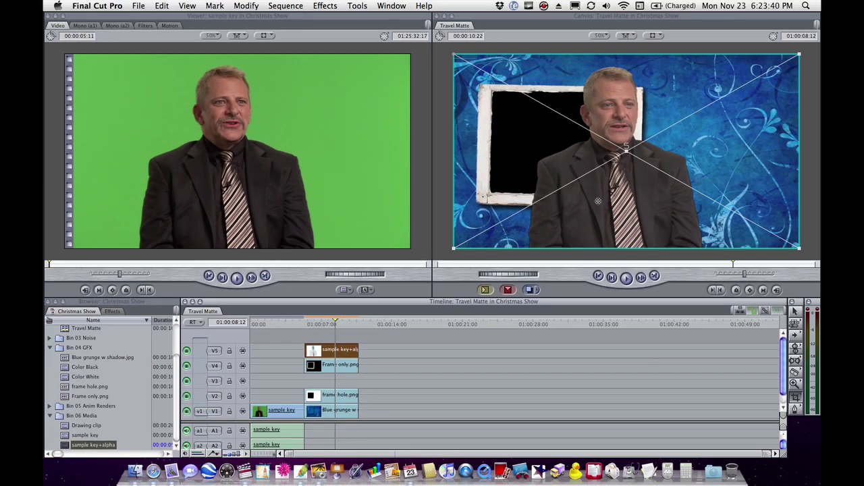
drag(598, 204, 678, 207)
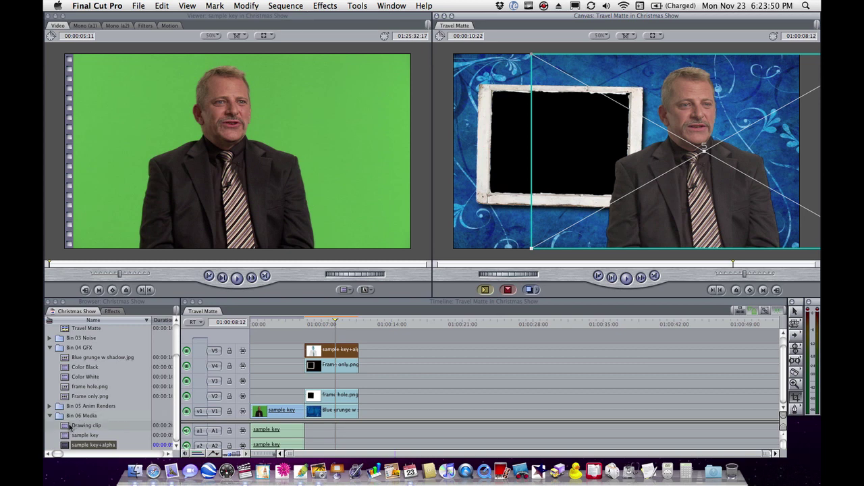
- Place Drawing clip on V3 between frame hole.png and Frame only.png, and view the stack at 01:00:08:09
mouse_move(69, 427)
mouse_down()
mouse_move(312, 396)
mouse_move(315, 384)
mouse_up()
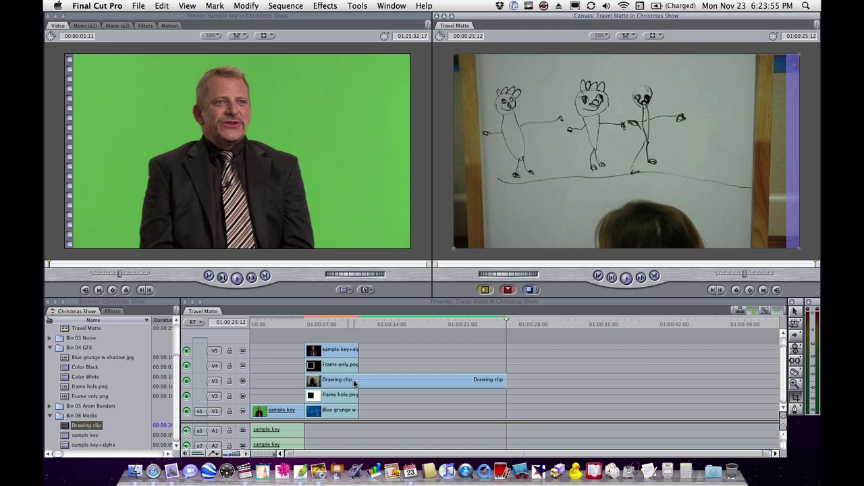
click(334, 323)
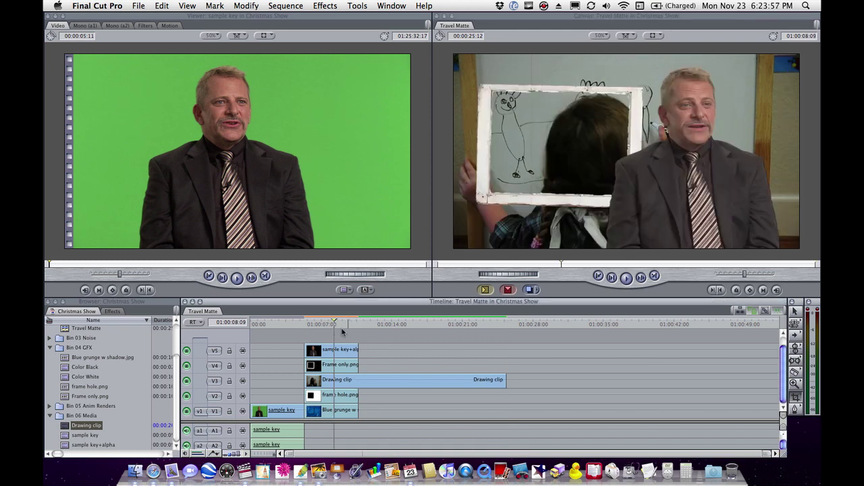
click(360, 383)
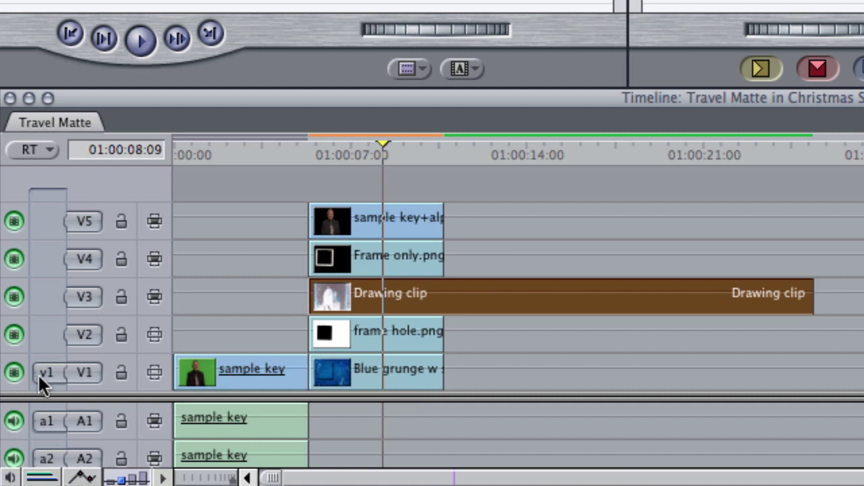
- Patch source v1 to track V3 and mark In at 01:00:05:11 and Out at the end of the stacked clips
drag(46, 369, 58, 306)
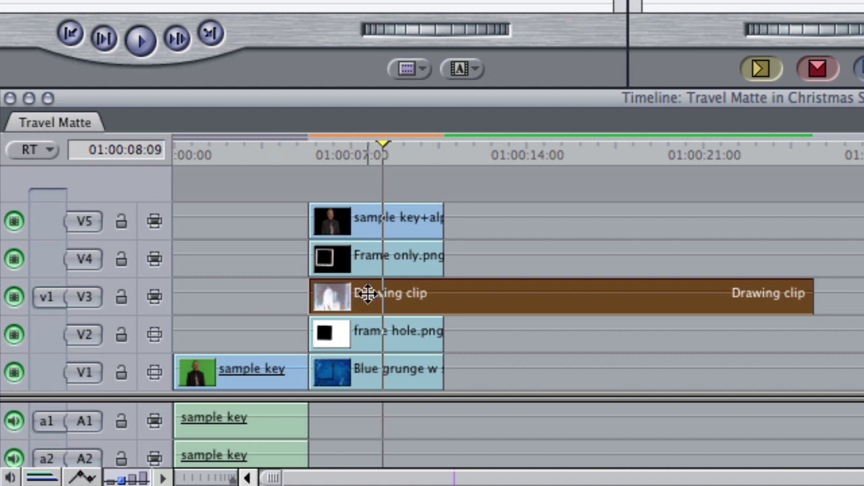
drag(337, 162, 307, 153)
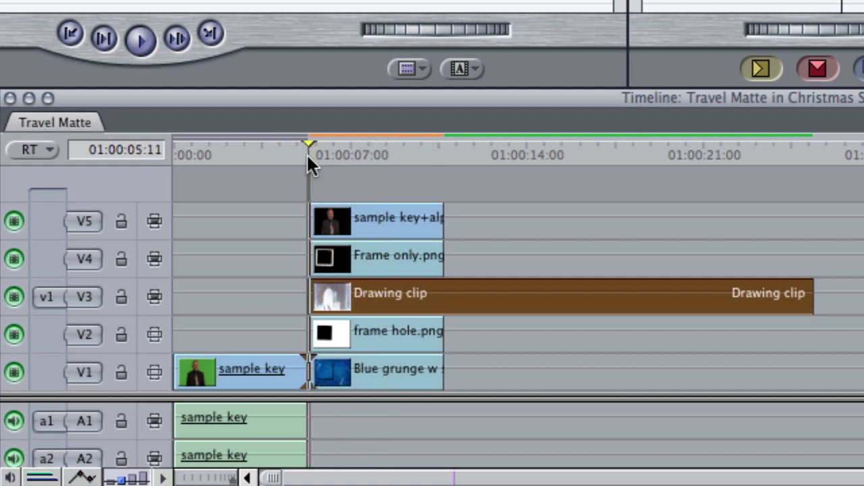
drag(439, 155, 444, 155)
key(o)
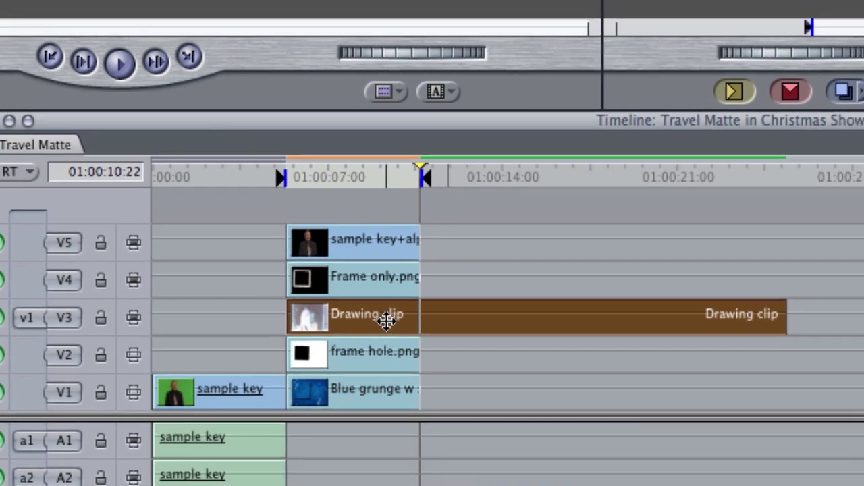
- Overwrite the marked range on V3 with Drawing clip and remove its excess beyond the end of the stack
drag(410, 301, 478, 304)
mouse_move(313, 450)
mouse_down()
mouse_move(414, 325)
mouse_move(440, 328)
mouse_move(404, 326)
mouse_move(394, 330)
mouse_move(682, 383)
mouse_up()
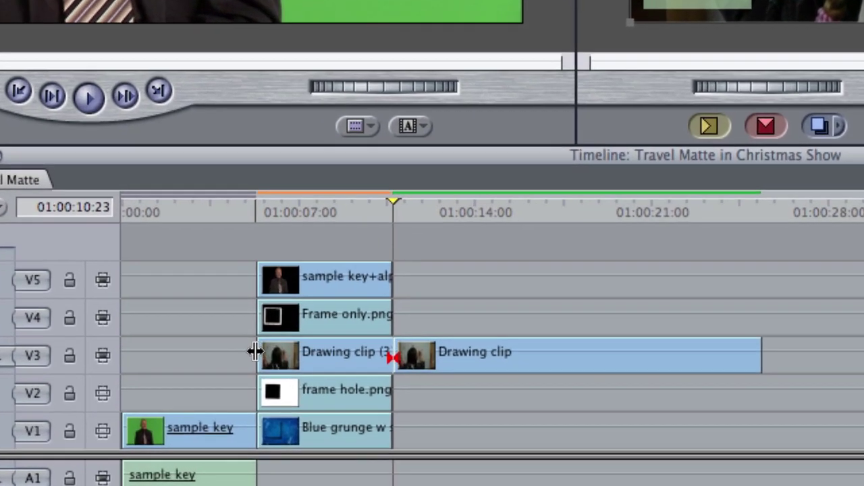
click(475, 362)
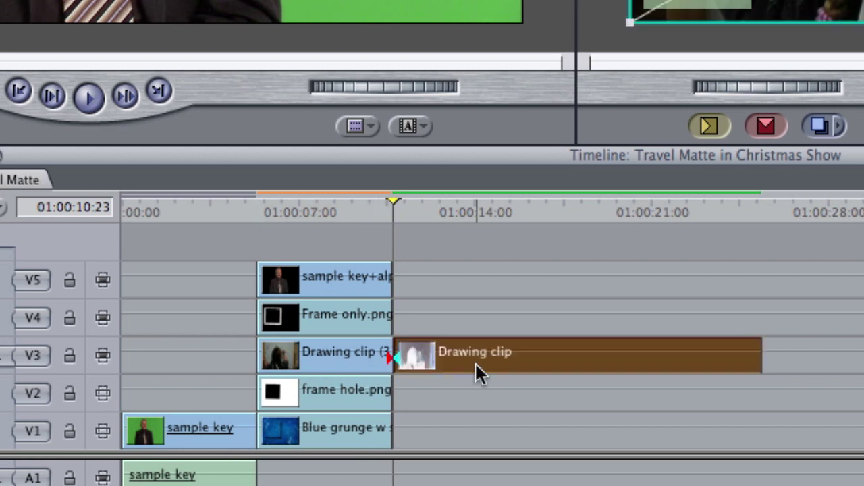
key(Delete)
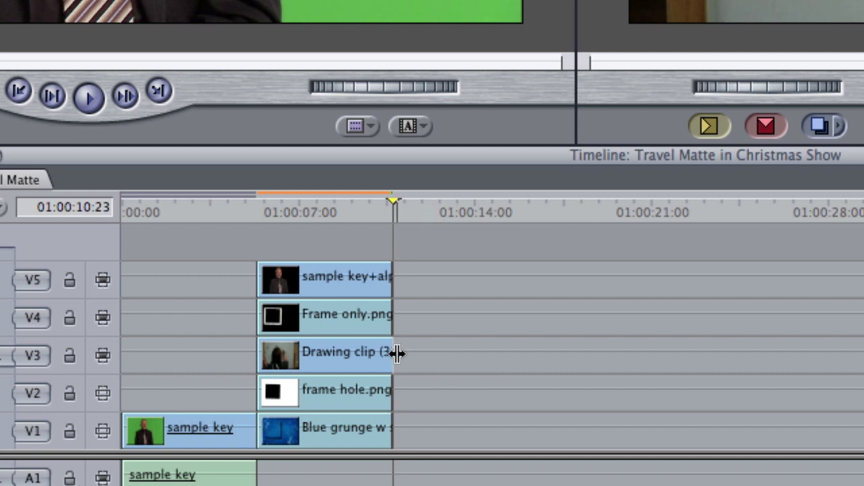
drag(393, 353, 389, 356)
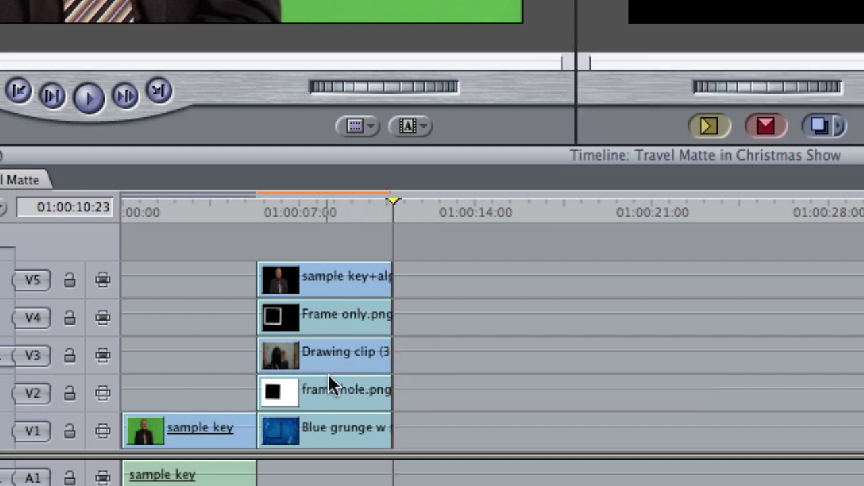
- At 01:00:08:22, scale down the Drawing clip image and position it behind the window frame opening
drag(311, 214, 342, 226)
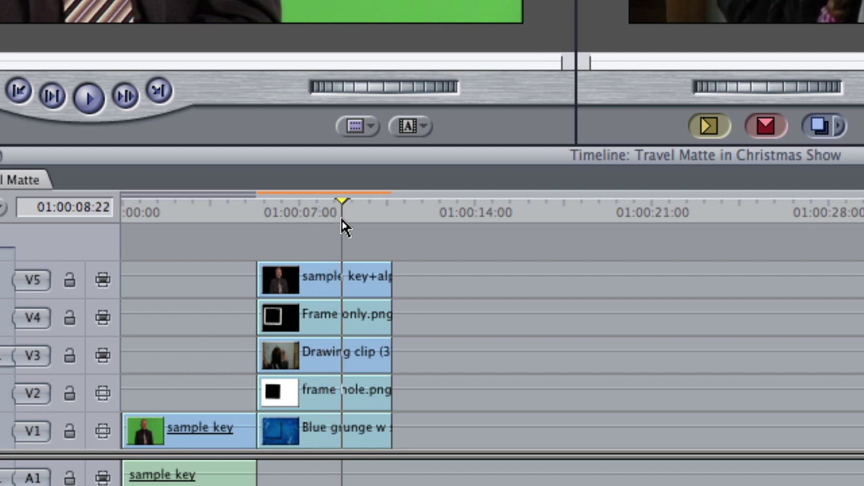
click(323, 368)
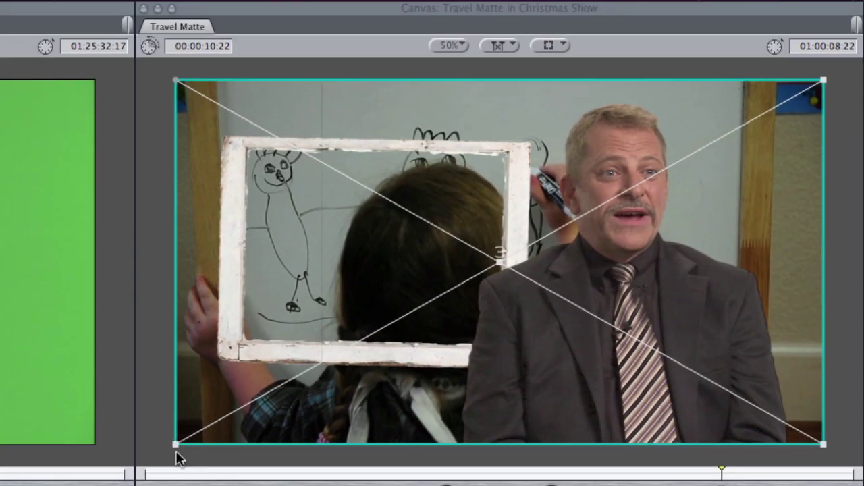
drag(191, 441, 343, 374)
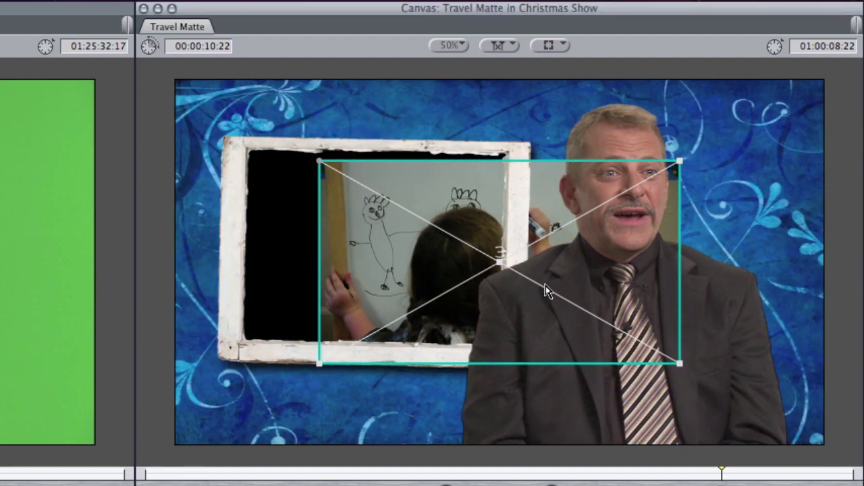
drag(545, 286, 420, 281)
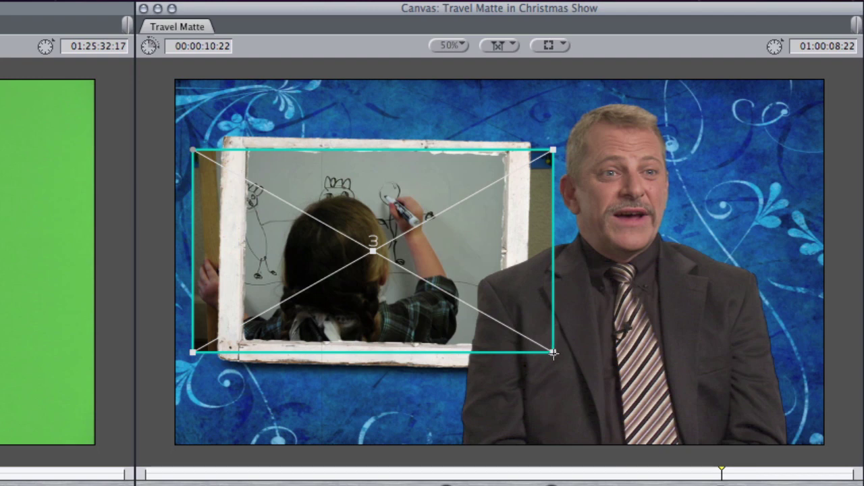
- Fine-tune the Drawing clip's scale, rotation and position so it is slightly tilted and fills the window frame opening
drag(554, 352, 552, 351)
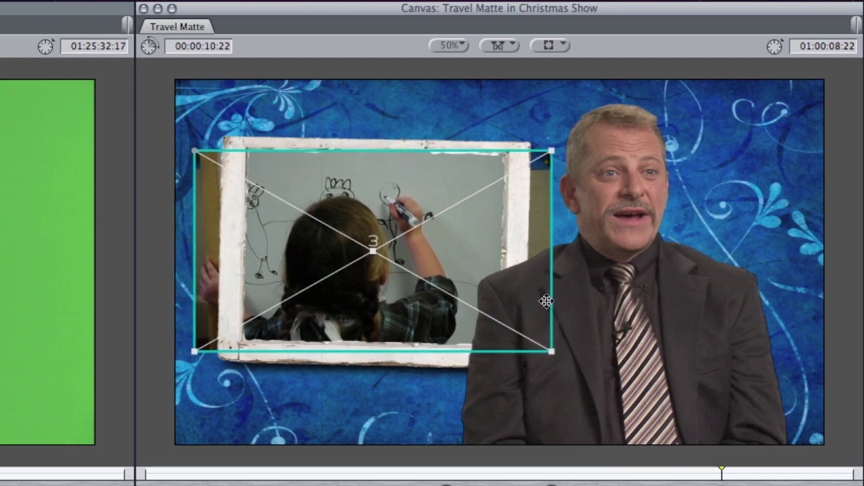
mouse_move(547, 303)
mouse_down()
mouse_move(557, 314)
mouse_move(549, 306)
mouse_up()
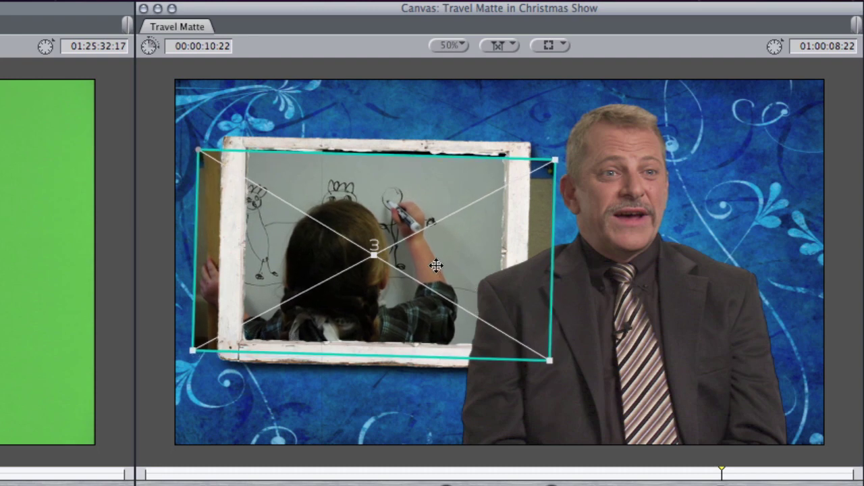
drag(436, 264, 432, 258)
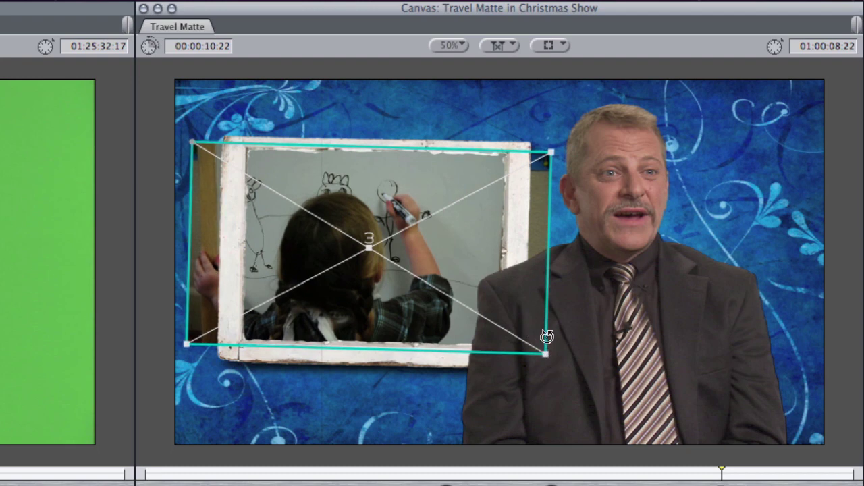
drag(547, 336, 544, 339)
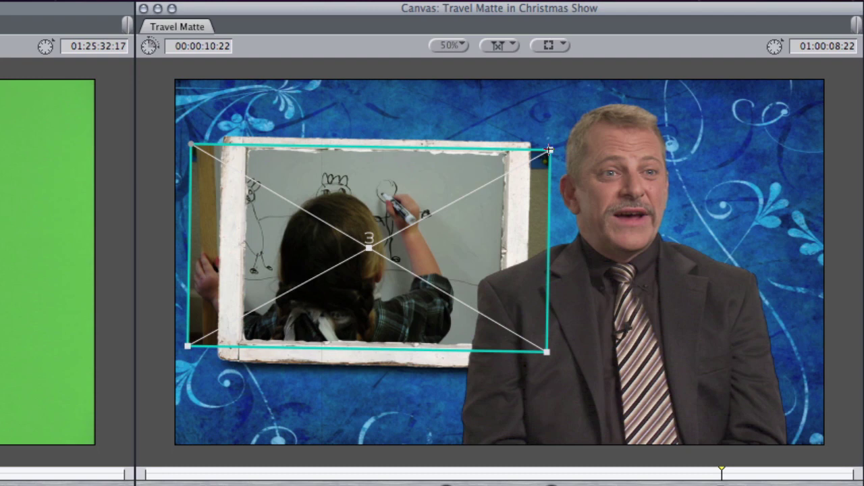
drag(550, 148, 558, 155)
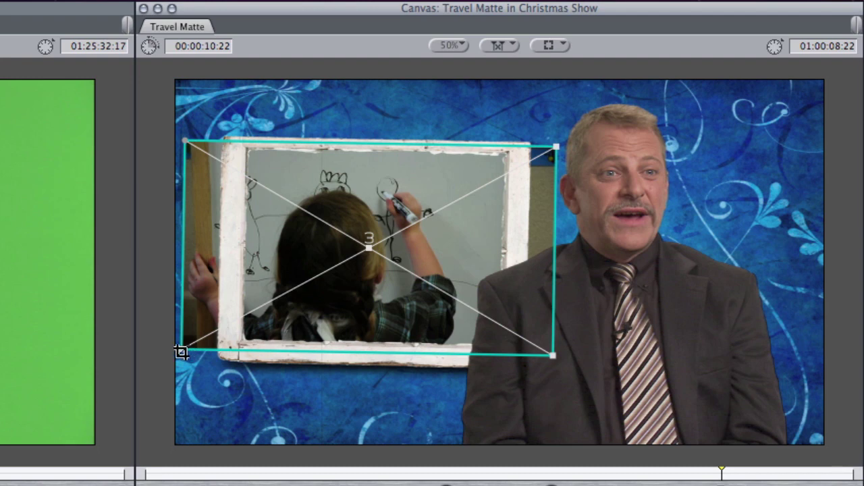
- Crop the left and right sides of the Drawing clip image so nothing extends beyond the window frame
drag(181, 354, 226, 361)
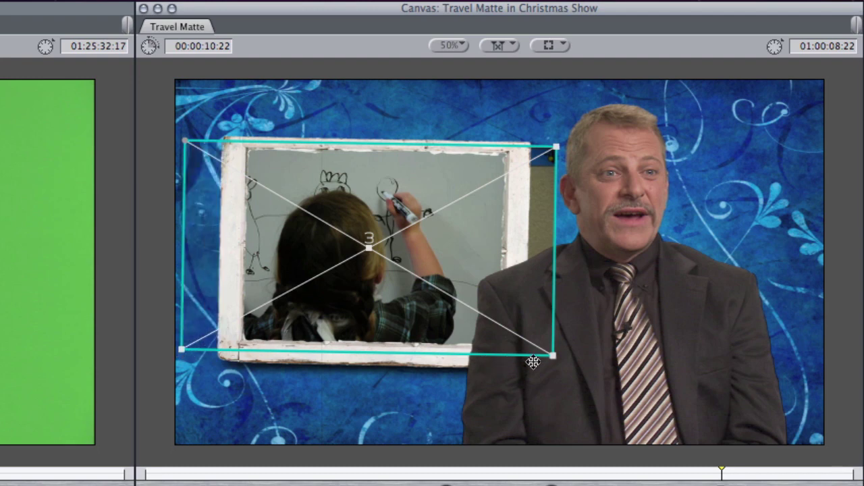
drag(552, 357, 521, 359)
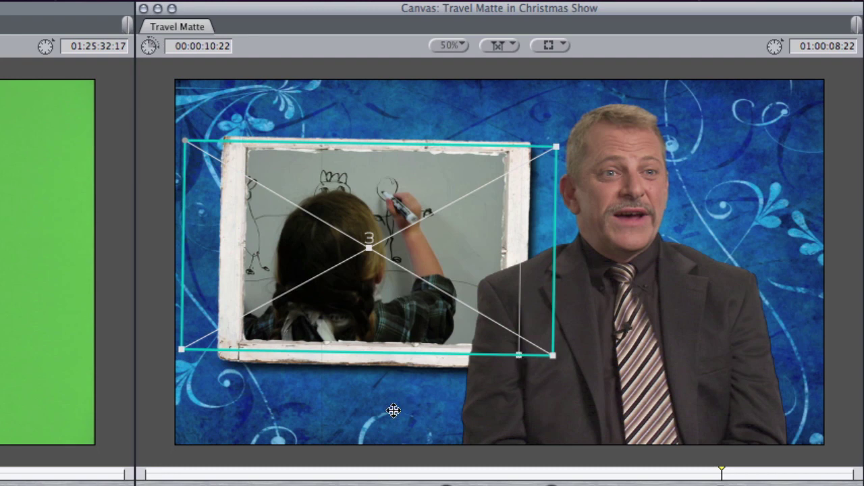
click(277, 465)
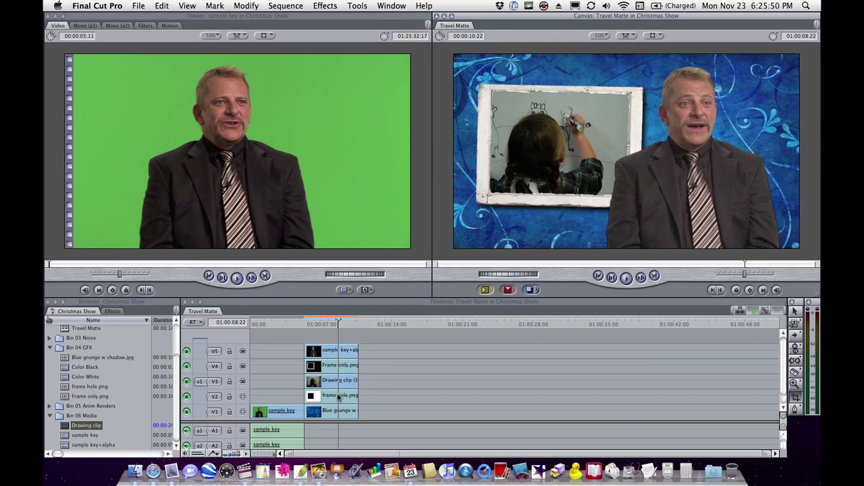
click(454, 325)
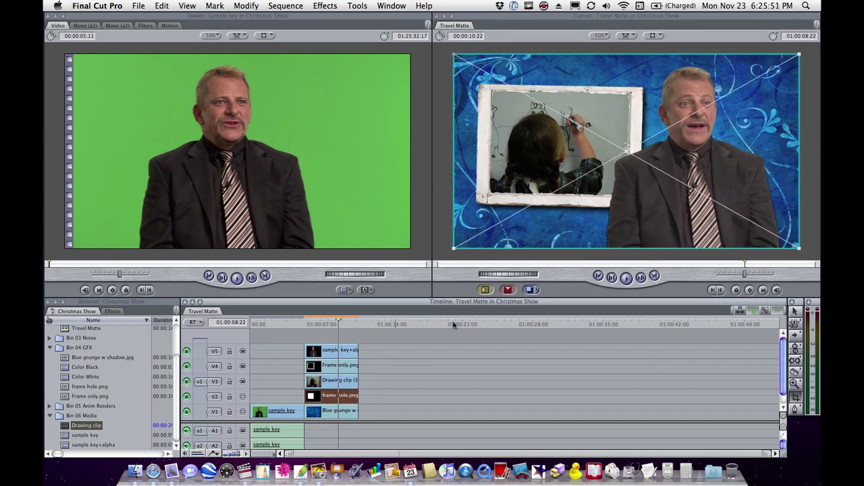
- Remove only the Crop attribute from Drawing clip on V3
click(334, 381)
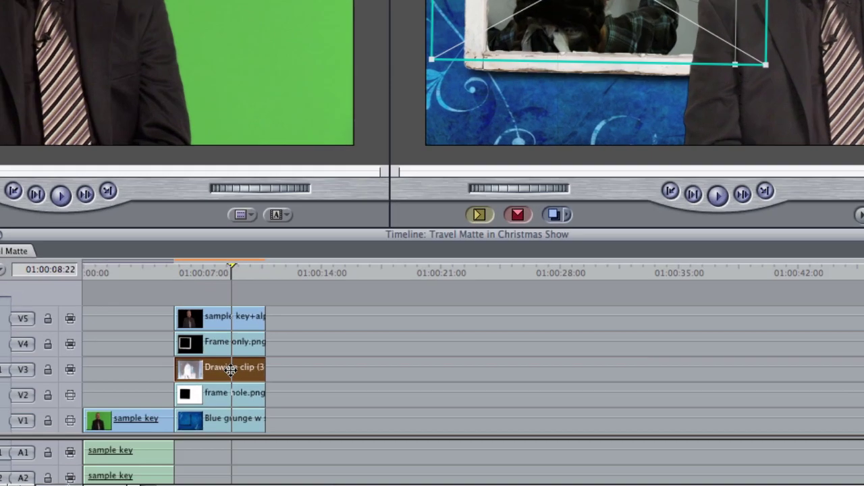
right_click(337, 382)
mouse_move(377, 322)
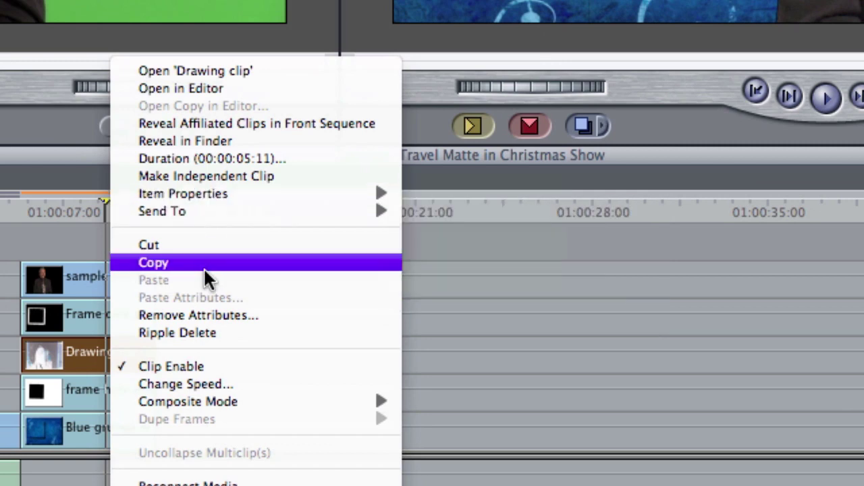
click(202, 315)
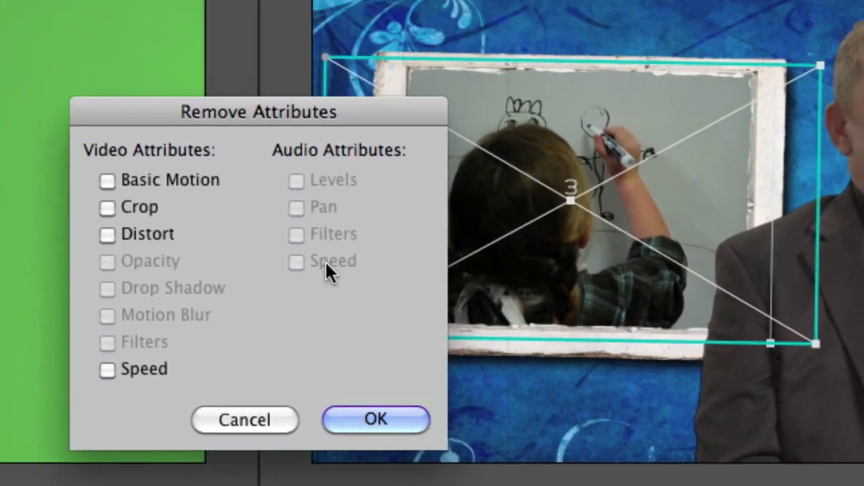
click(146, 208)
click(347, 412)
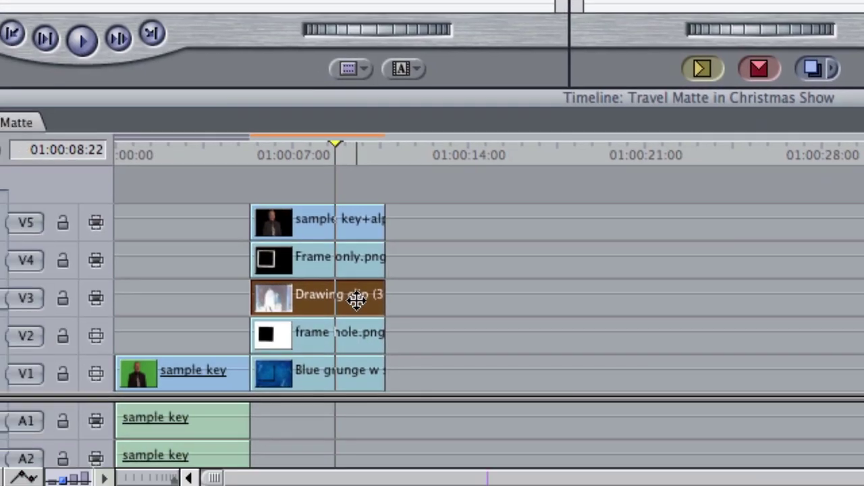
- Set the composite mode of Drawing clip on V3 to Travel Matte - Alpha
right_click(356, 305)
mouse_move(428, 343)
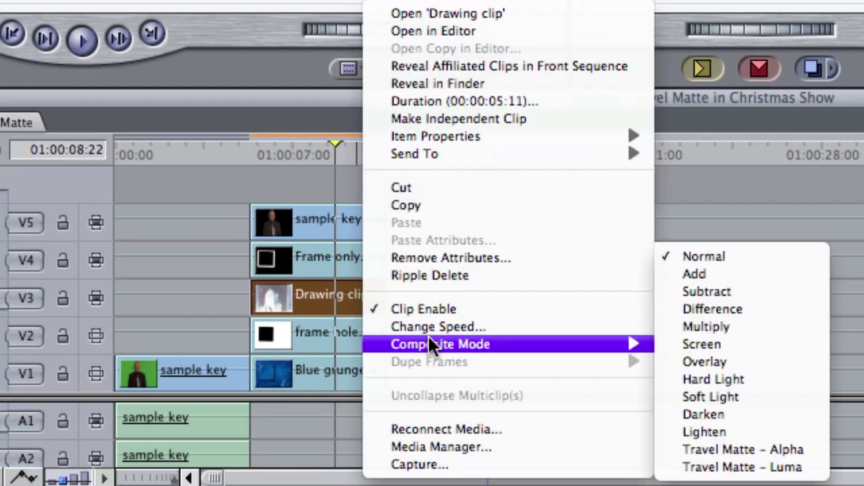
click(749, 451)
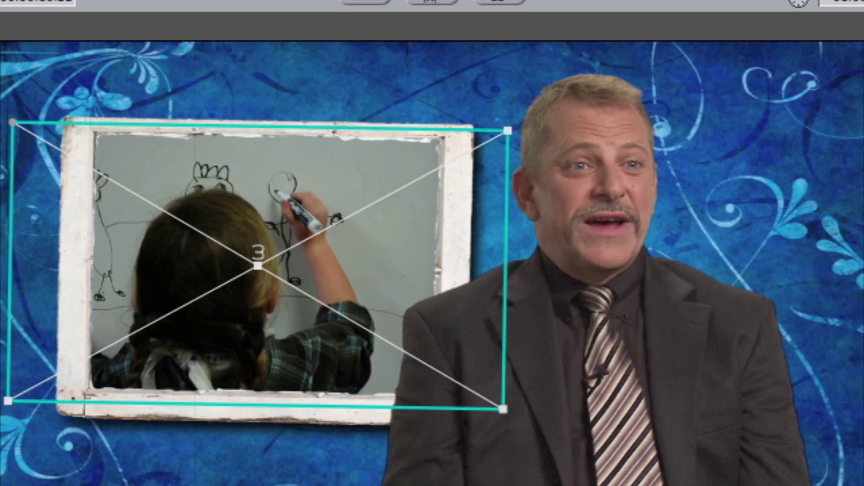
- Show frame hole.png from V2 in the Viewer against the Checkerboard 1 background
click(433, 270)
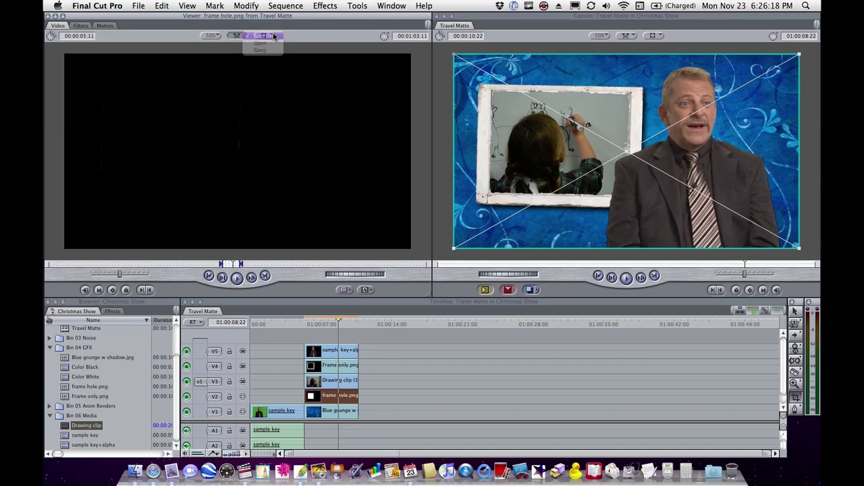
click(270, 35)
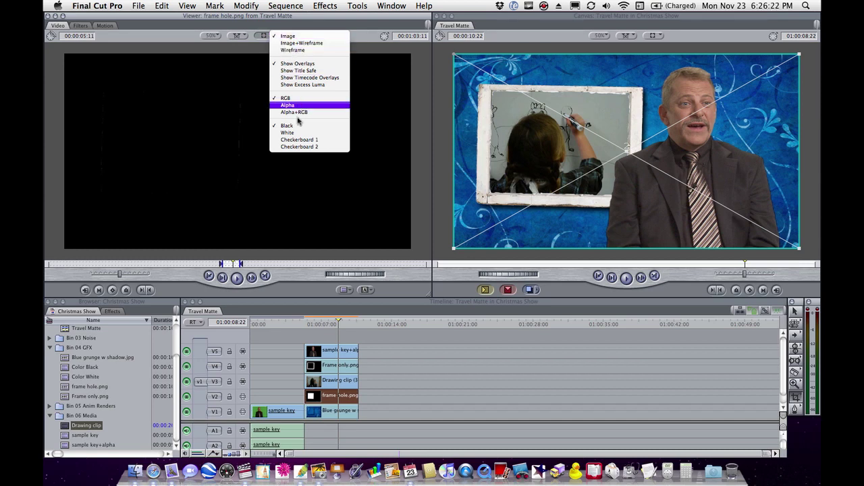
click(291, 139)
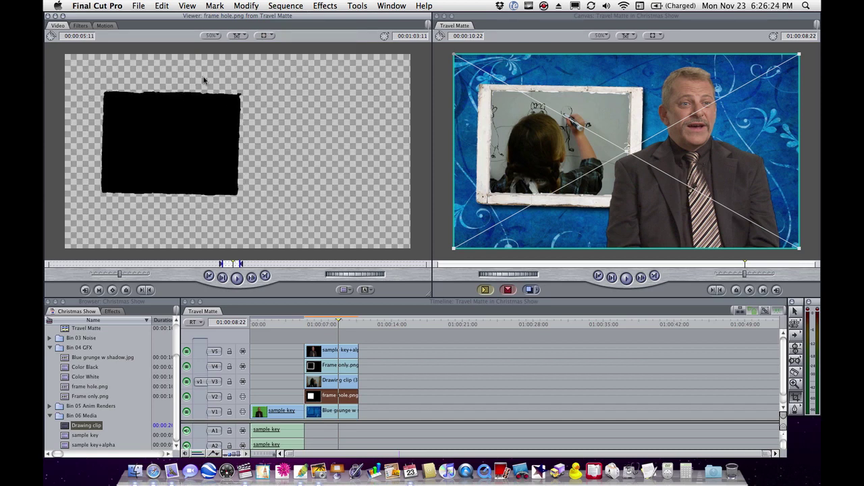
- Temporarily hide track V4 with Frame only.png to inspect the matted drawing, and restore the track's visibility
click(341, 381)
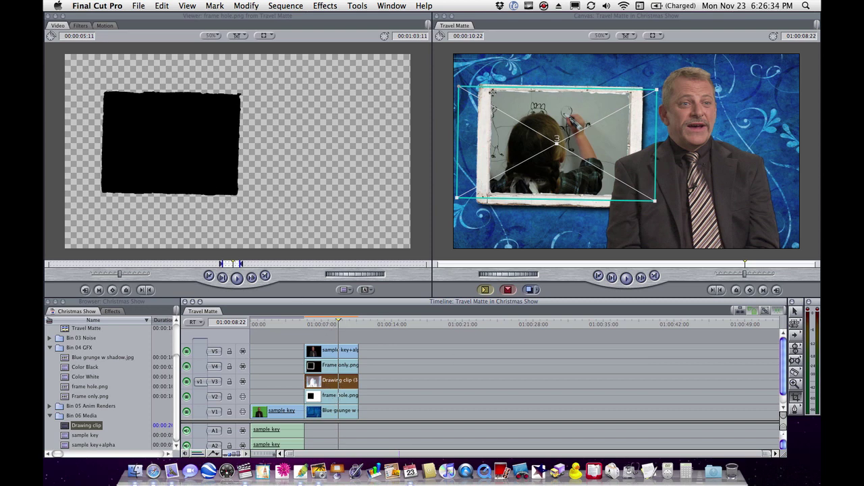
click(331, 368)
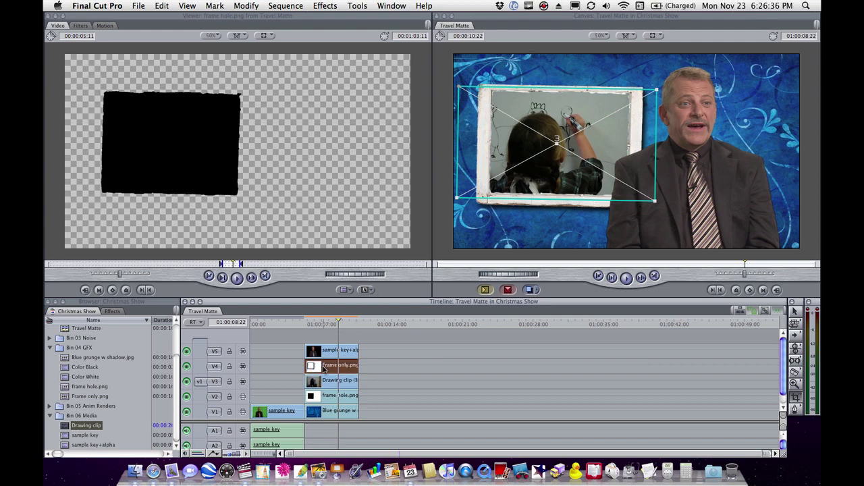
click(187, 366)
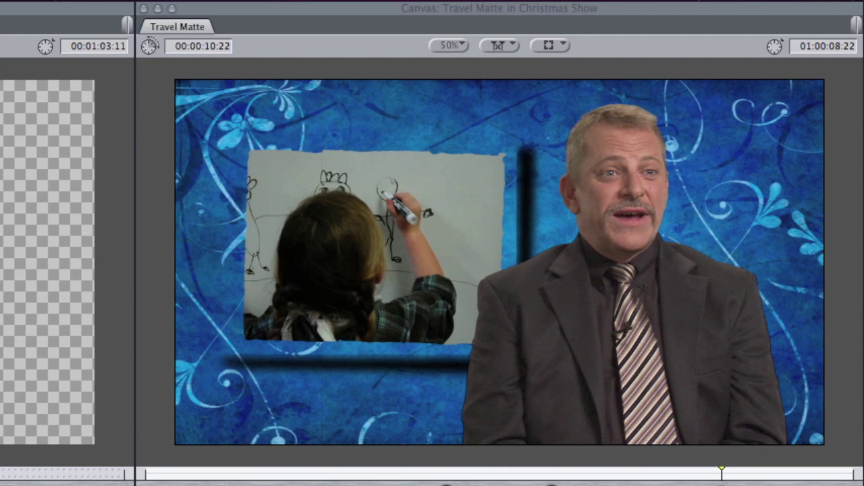
key(ctrl+z)
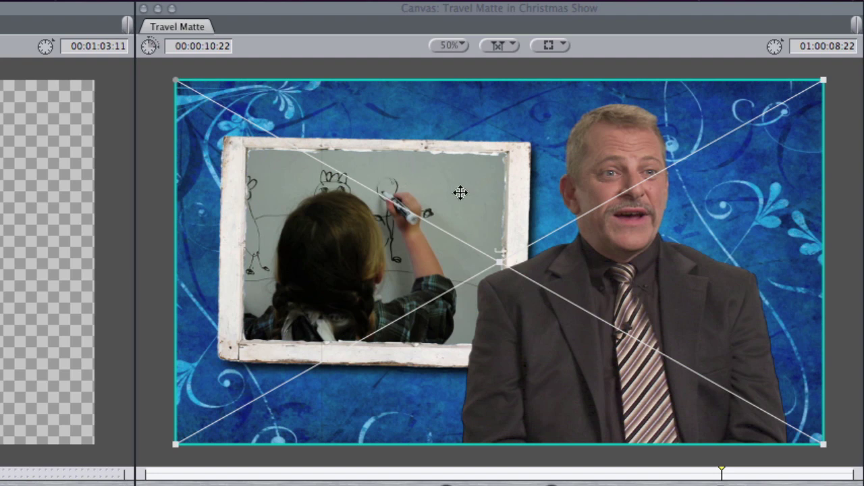
- Move the Drawing clip image rightward until its left edge sits behind the window frame's left side, and deselect everything
click(371, 145)
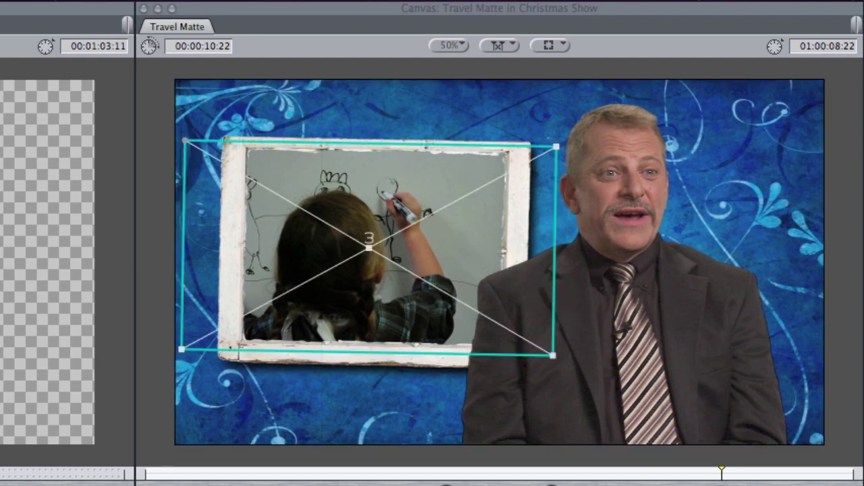
mouse_move(387, 277)
mouse_down()
mouse_move(419, 280)
mouse_move(395, 284)
mouse_move(403, 270)
mouse_move(425, 284)
mouse_move(424, 270)
mouse_up()
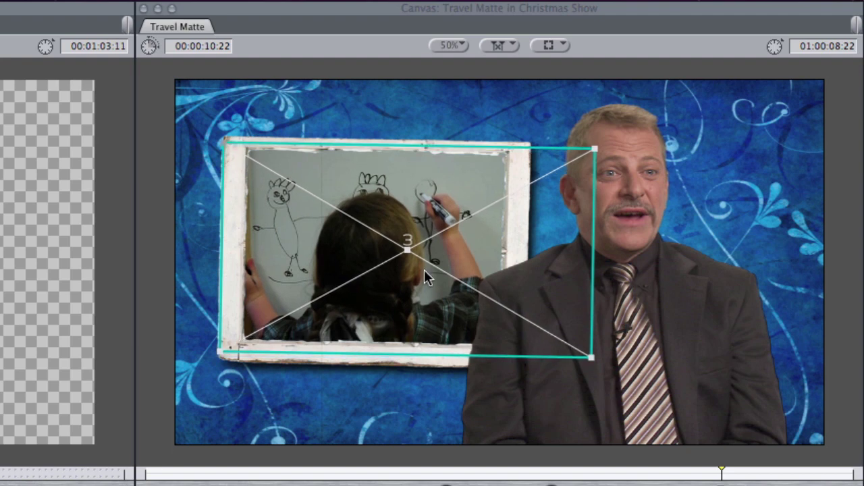
key(super+shift+a)
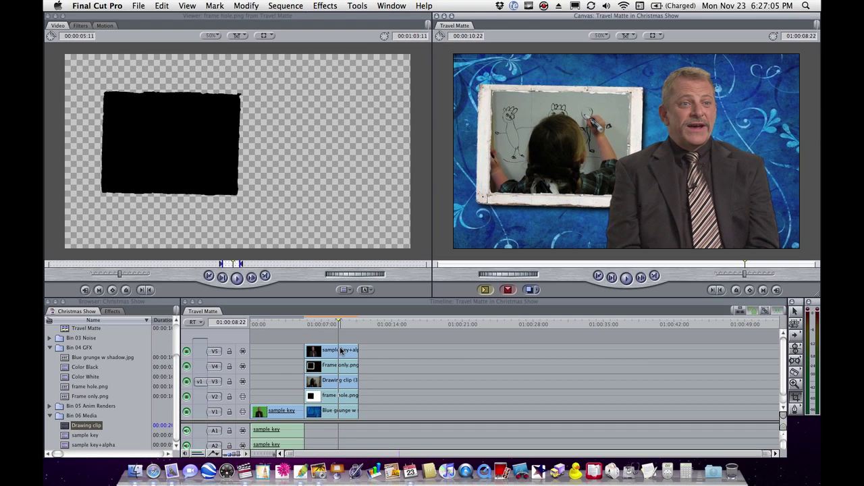
- Apply the Color Corrector 3-way filter to sample key+alpha on V5 and load that clip into the Viewer
click(476, 432)
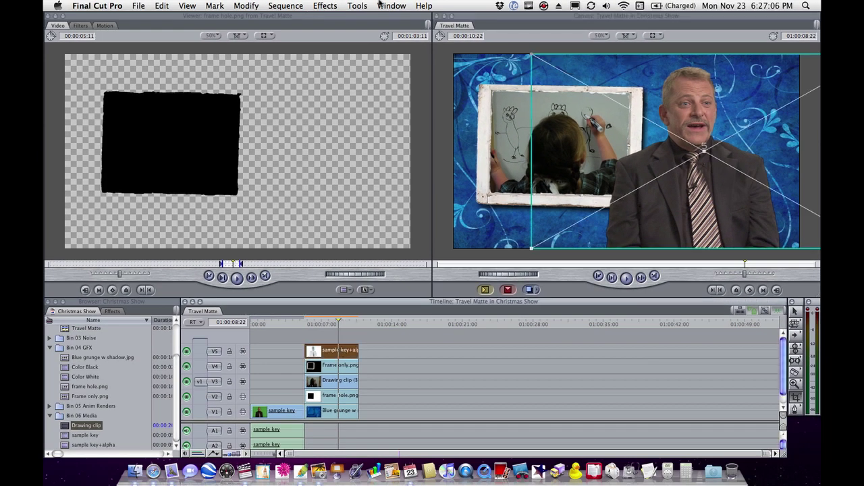
click(326, 6)
click(331, 17)
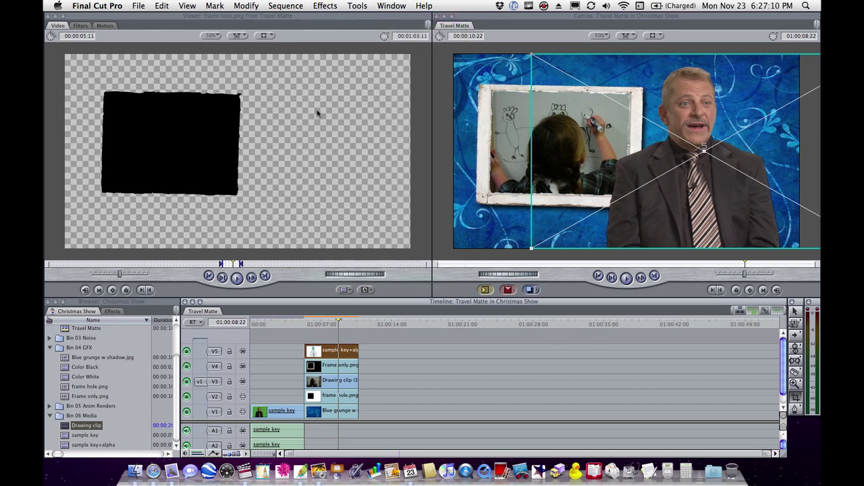
double_click(327, 350)
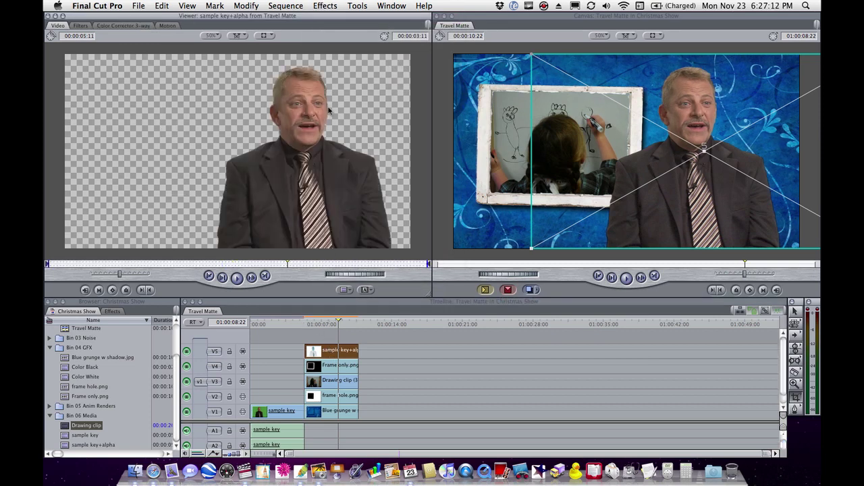
- Deepen the speaker's blacks and raise the saturation in Color Corrector 3-way, and compare the image with the filter off and on
click(153, 26)
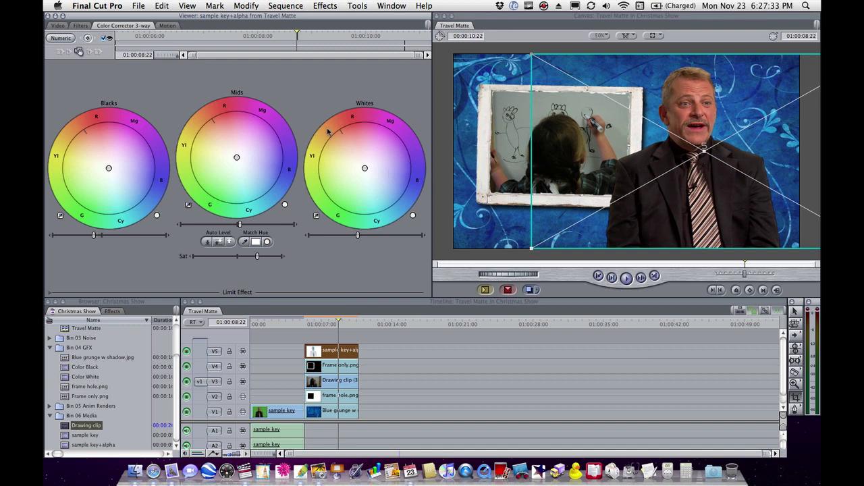
click(105, 39)
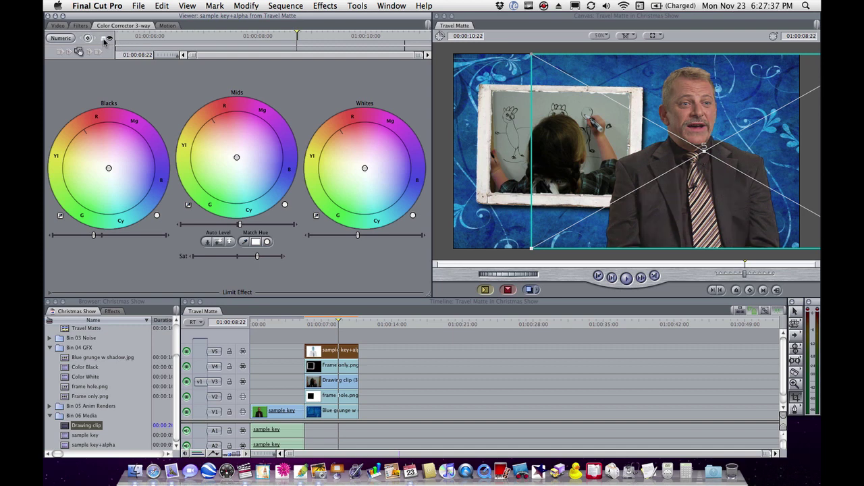
click(105, 39)
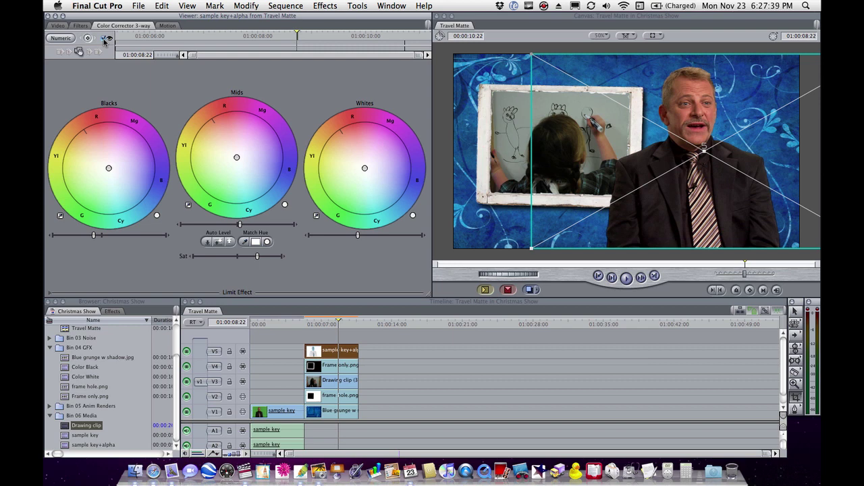